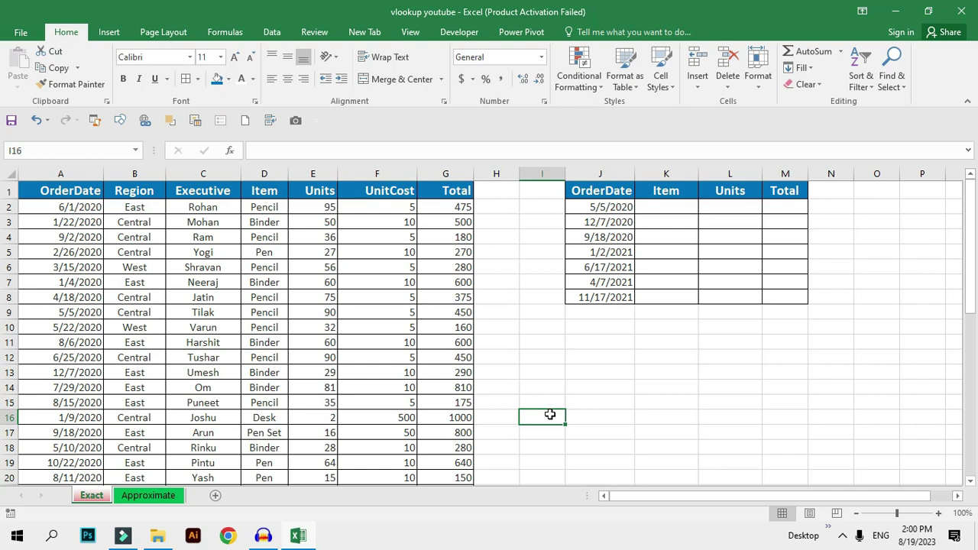
# Step: Point out the Item, Units and Total lookup cells, the J2 order date and the source order table
pyautogui.click(669, 208)
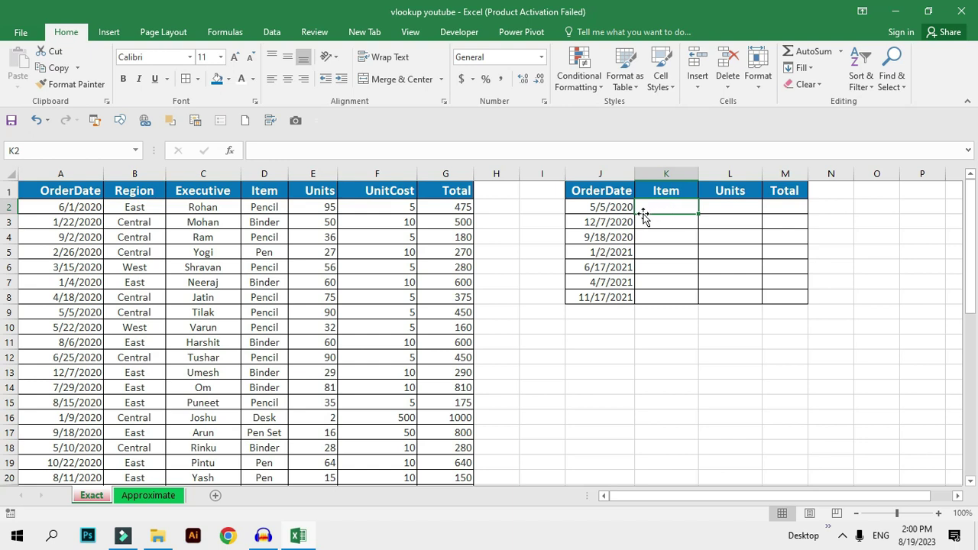
pyautogui.click(610, 195)
pyautogui.moveTo(607, 207); pyautogui.dragTo(608, 268)
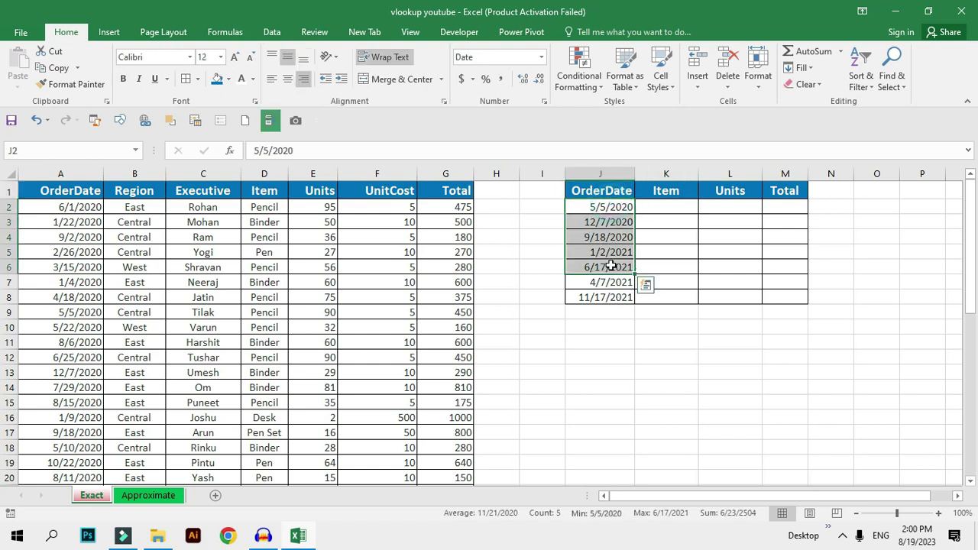
pyautogui.click(603, 207)
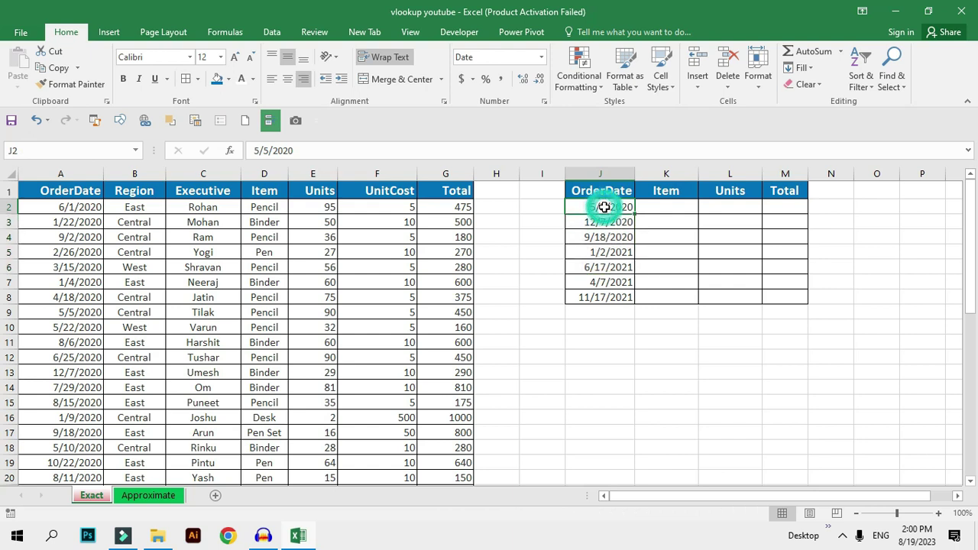
pyautogui.click(663, 209)
pyautogui.click(718, 208)
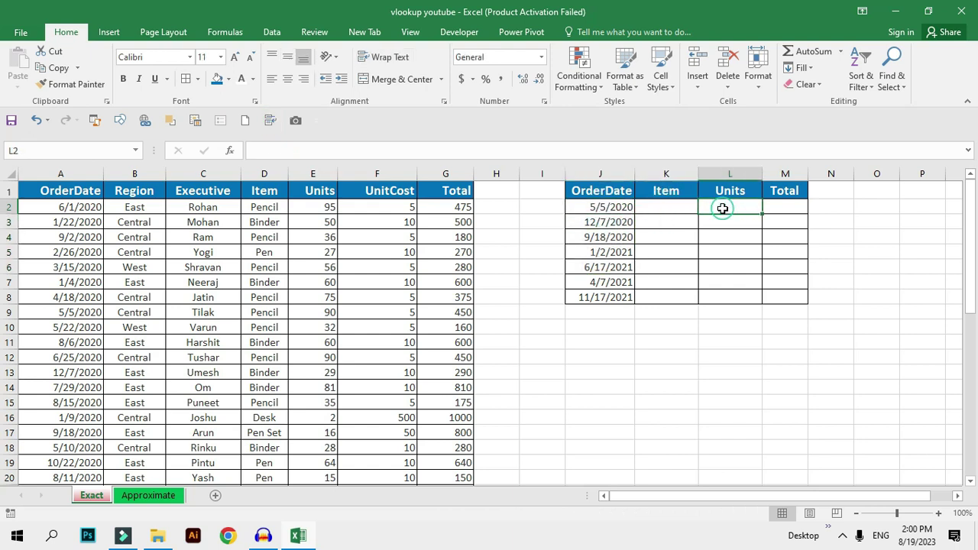
pyautogui.click(772, 206)
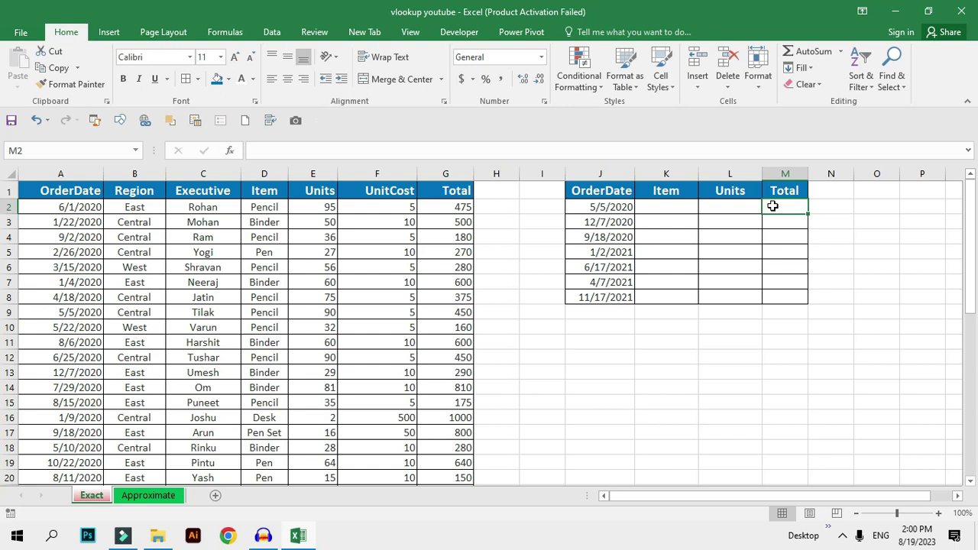
pyautogui.click(612, 208)
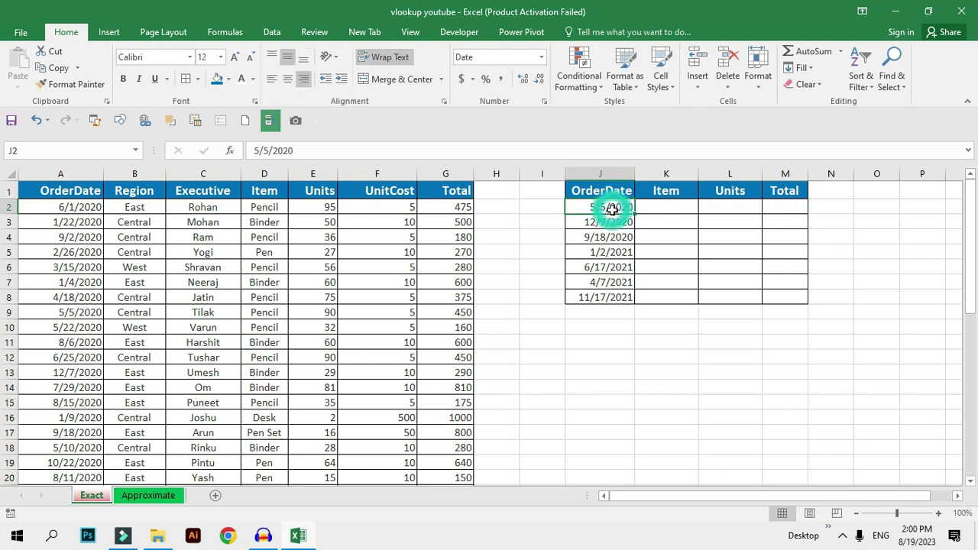
pyautogui.moveTo(48, 191); pyautogui.dragTo(374, 401)
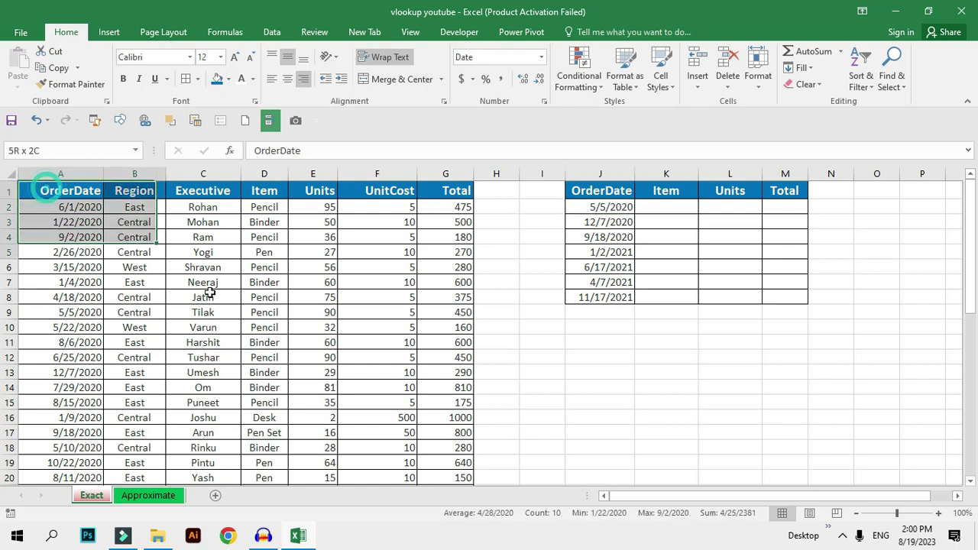
pyautogui.moveTo(71, 222); pyautogui.dragTo(77, 355)
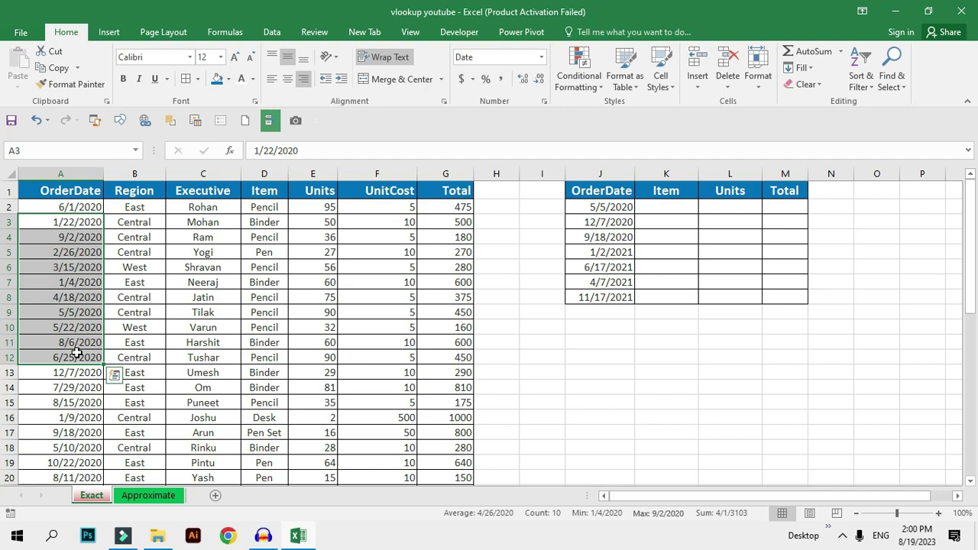
# Step: Enter =VLOOKUP(J2,A1:G44,4,FALSE) in K2 to look up the order's Item
pyautogui.click(671, 205)
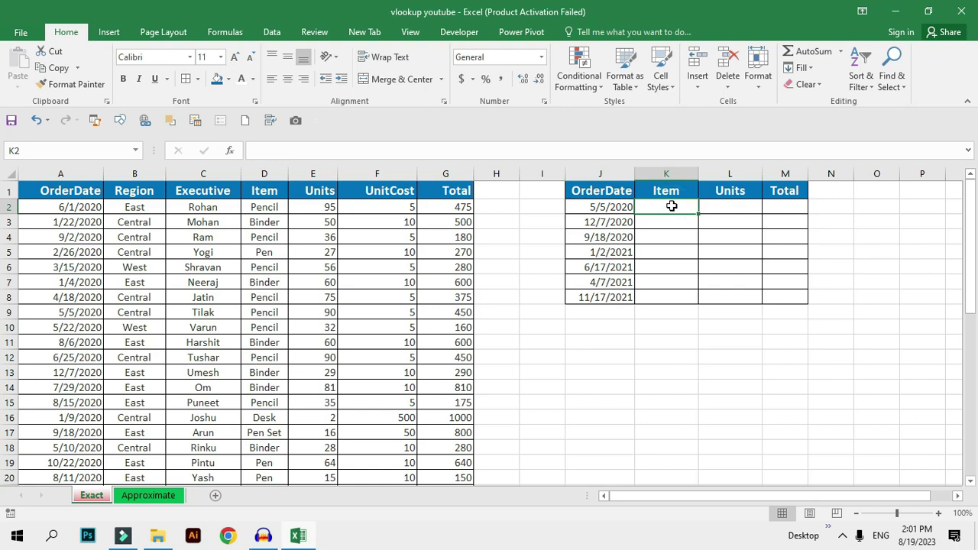
pyautogui.write('=vloo')
pyautogui.press('Tab')
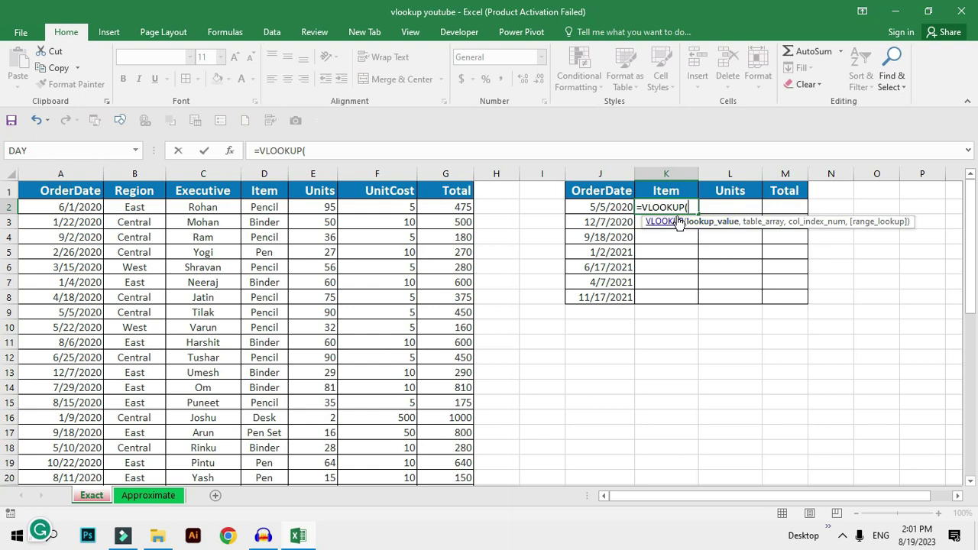
pyautogui.click(623, 204)
pyautogui.write(',')
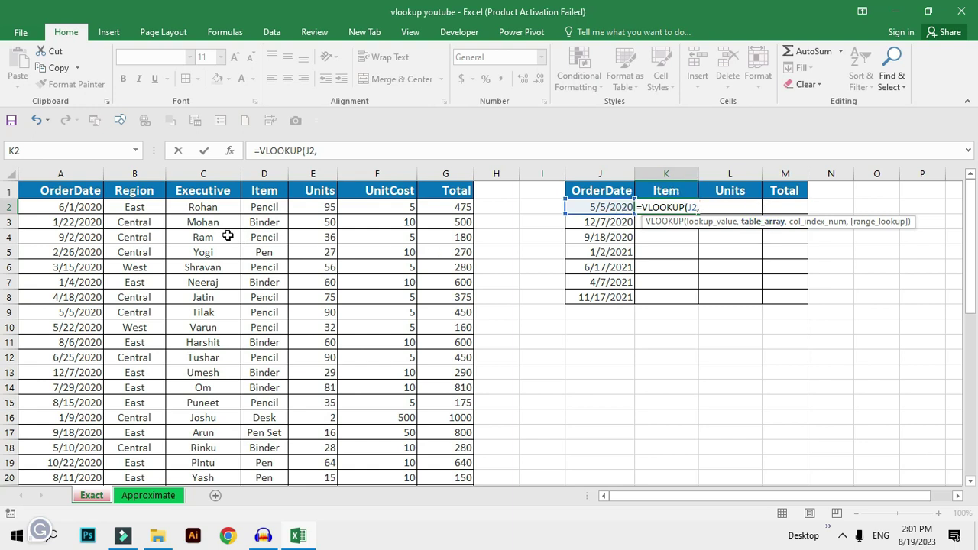
pyautogui.moveTo(39, 188)
pyautogui.mouseDown()
pyautogui.moveTo(278, 226)
pyautogui.moveTo(444, 519)
pyautogui.mouseUp()
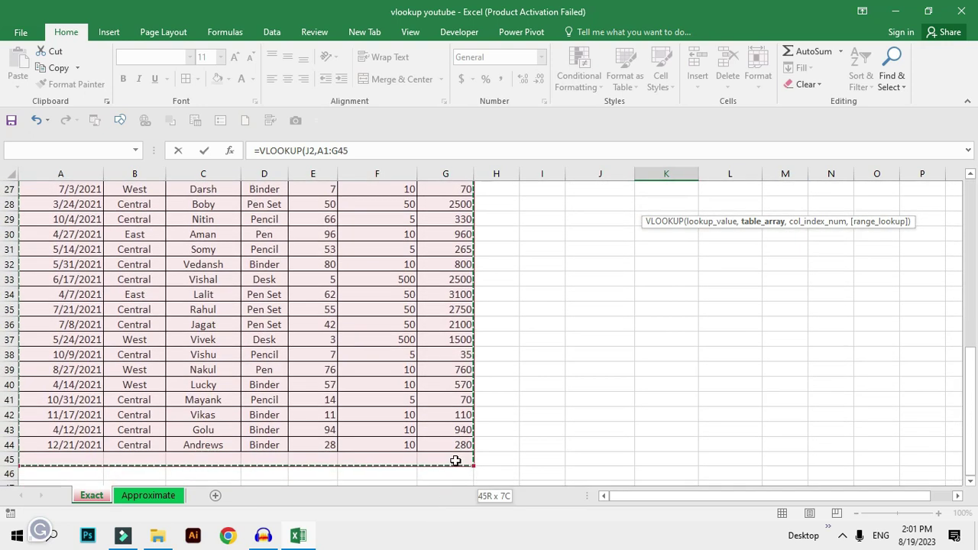
pyautogui.moveTo(444, 519); pyautogui.dragTo(459, 446)
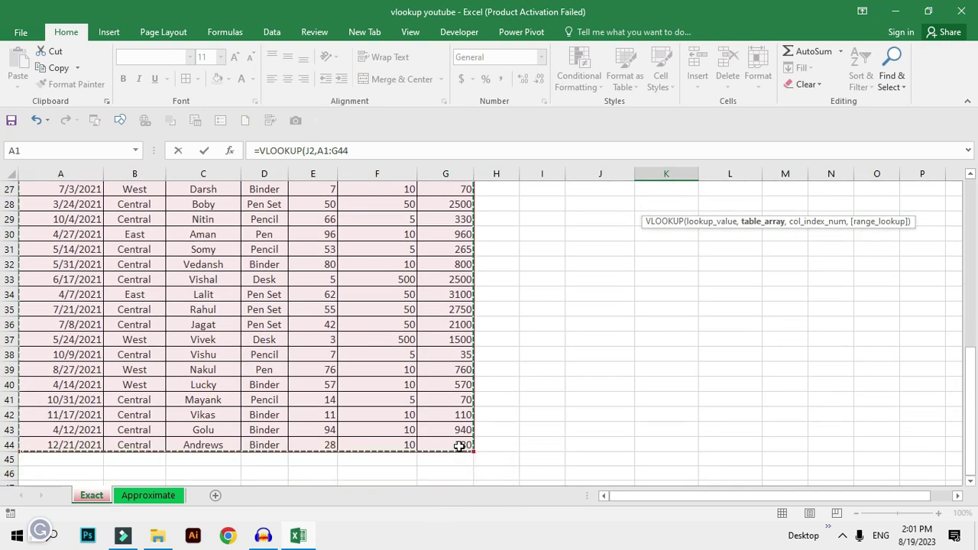
pyautogui.write(',4')
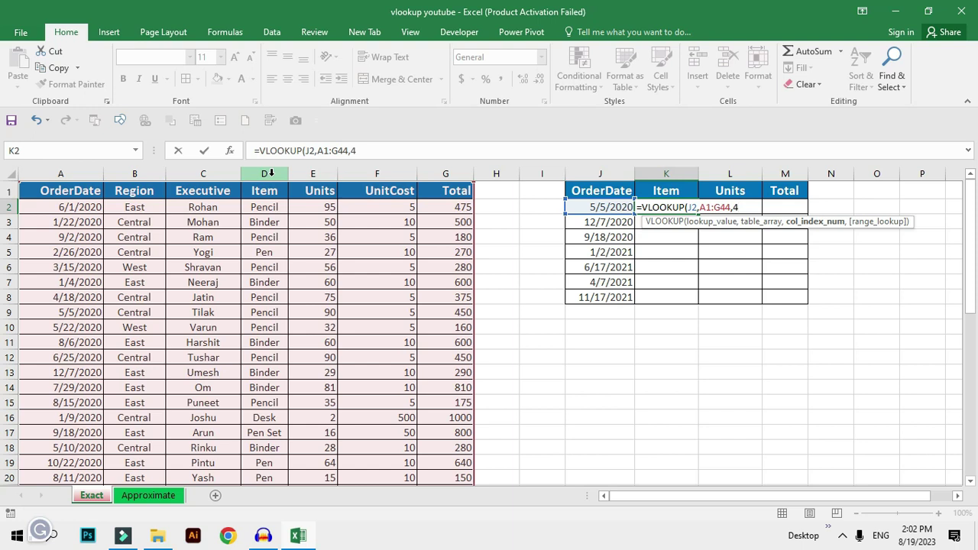
pyautogui.write(',')
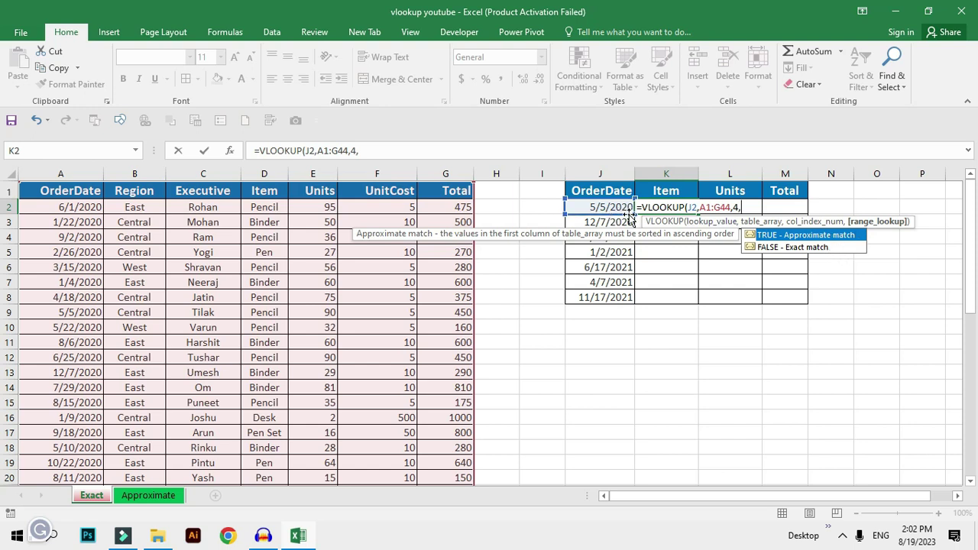
pyautogui.click(808, 249)
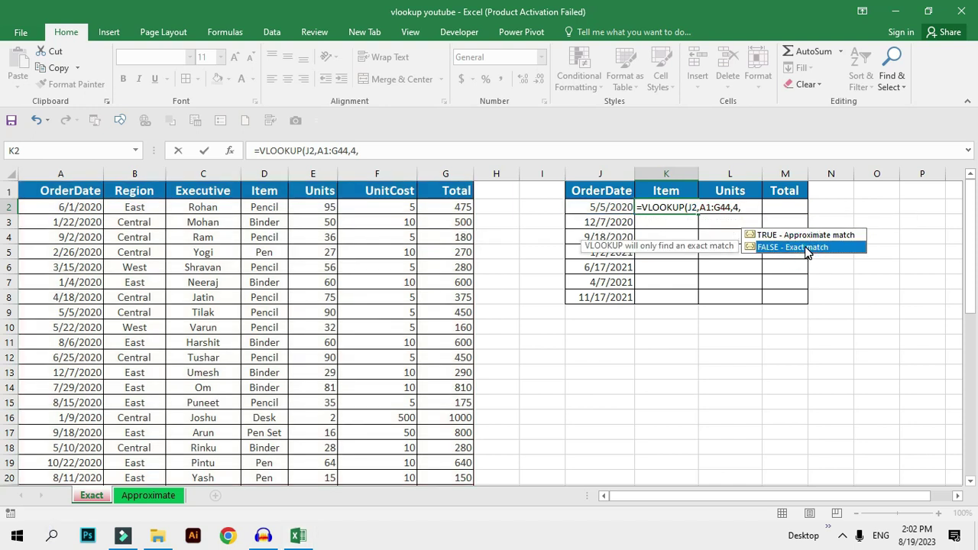
pyautogui.doubleClick(808, 249)
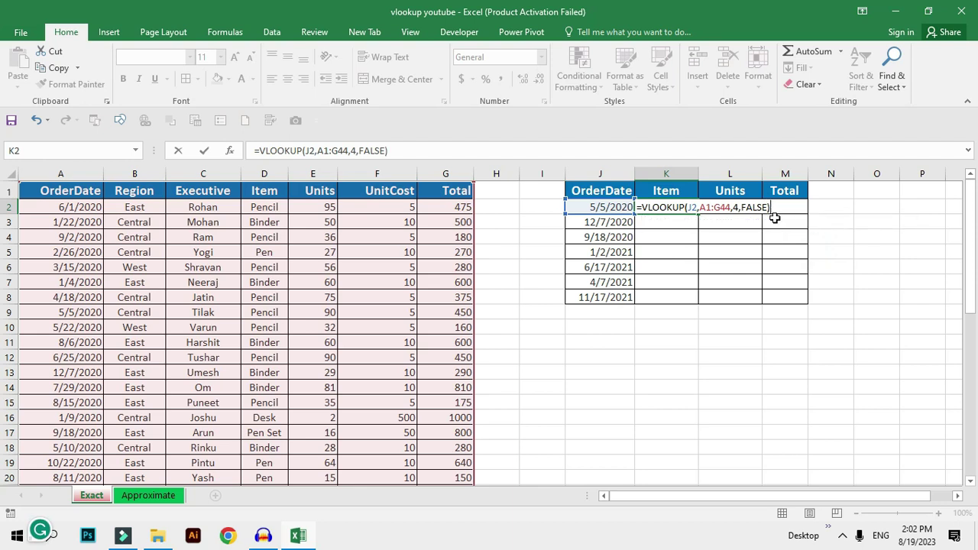
pyautogui.press('Return')
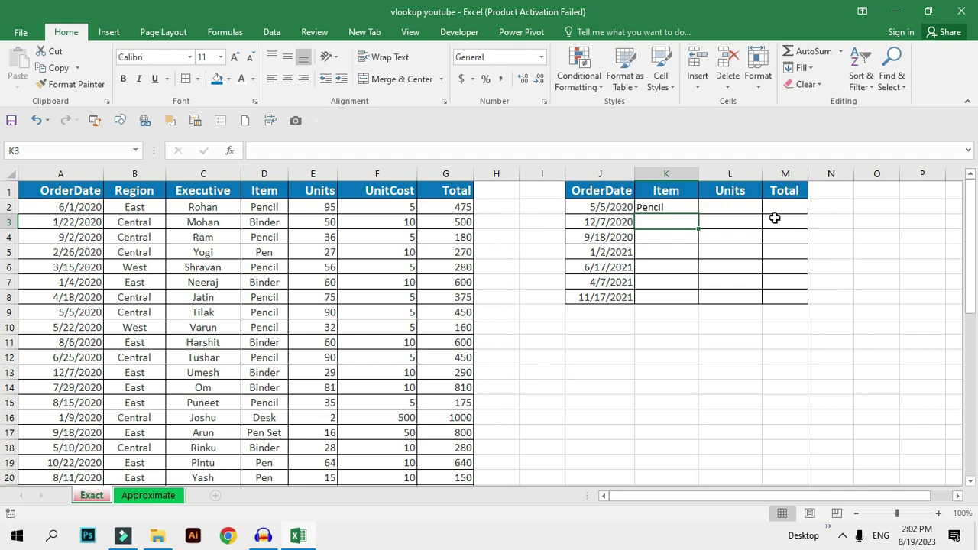
# Step: Review K2's Pencil lookup formula against the J2 order date
pyautogui.click(683, 207)
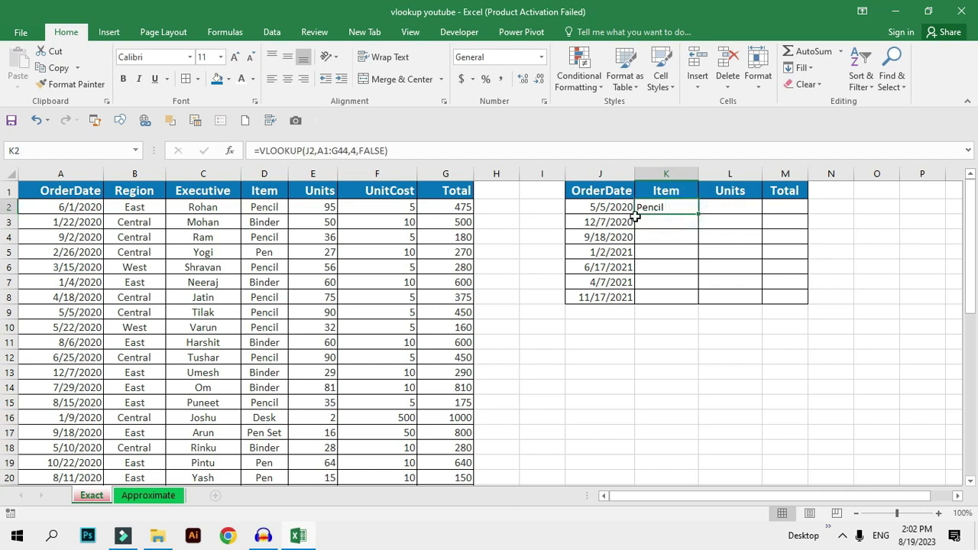
pyautogui.click(611, 207)
pyautogui.click(679, 208)
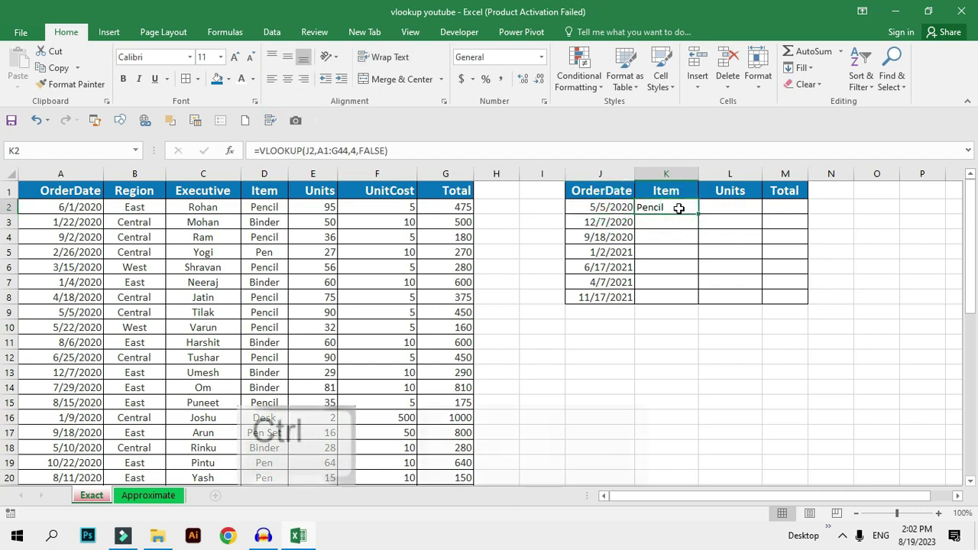
pyautogui.hotkey('ctrl', 'shift', 'Down')
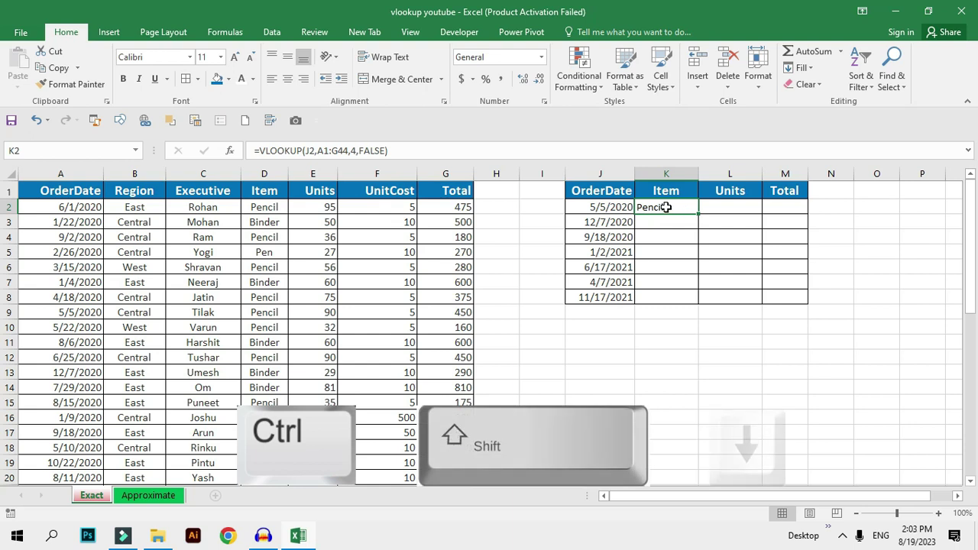
# Step: Start a VLOOKUP in L2 using J2 and the order table from A1
pyautogui.click(754, 208)
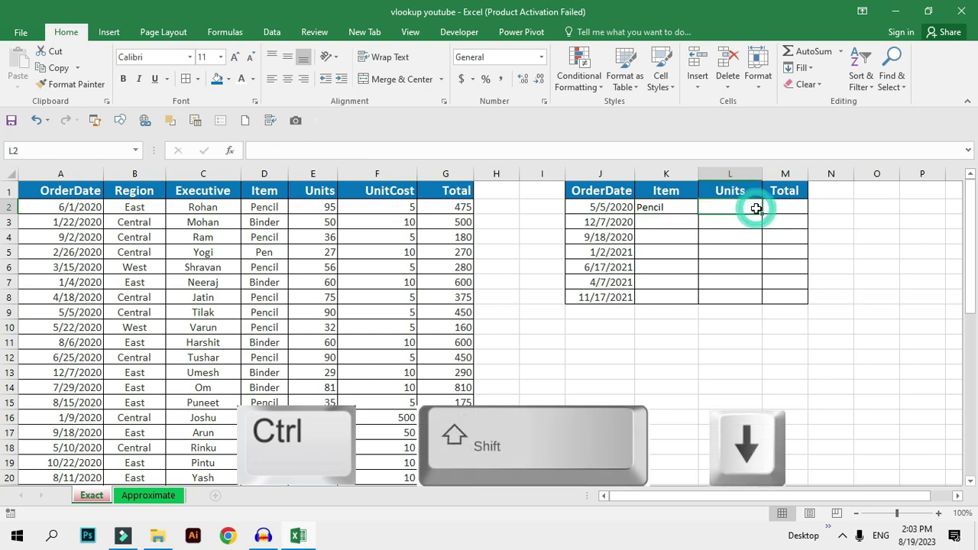
pyautogui.hotkey('ctrl', 'shift', 'Right')
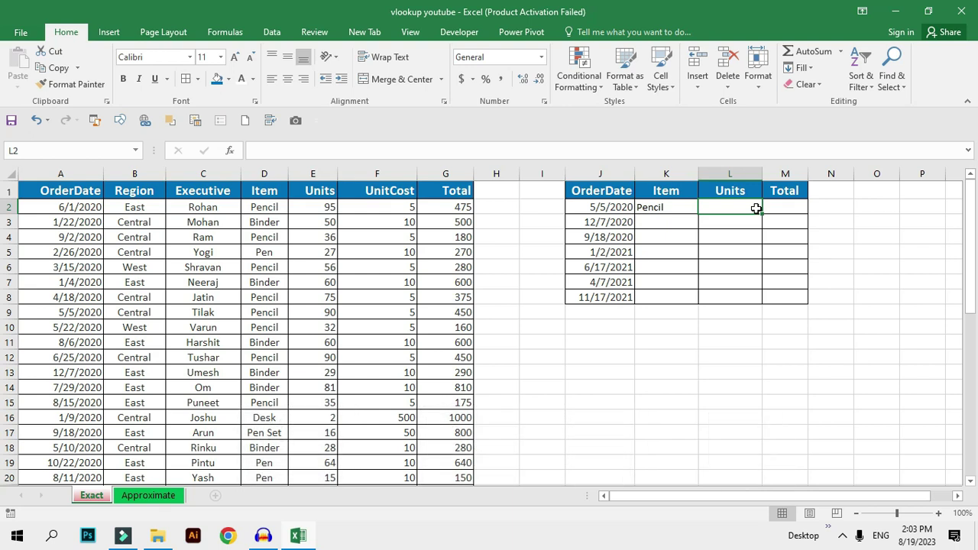
pyautogui.write('=vlo')
pyautogui.press('Tab')
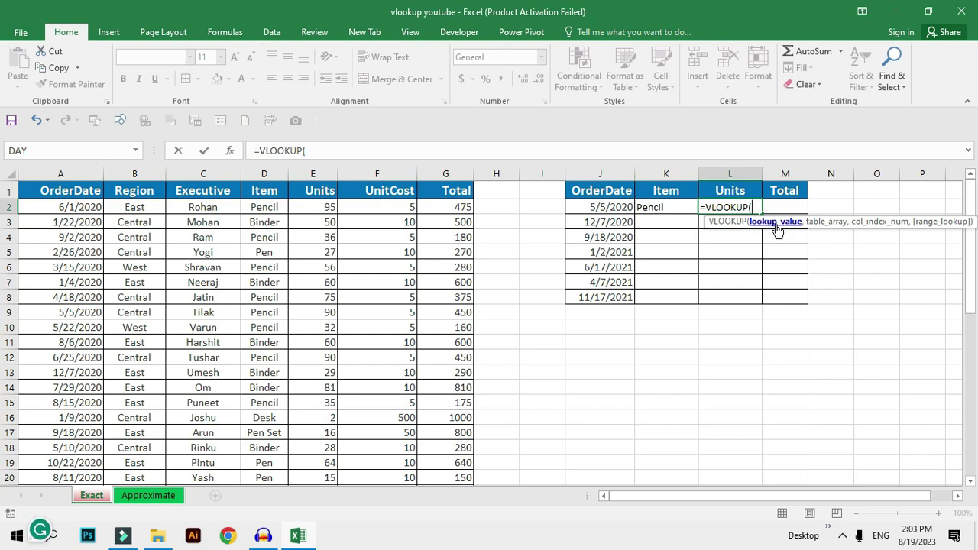
pyautogui.click(622, 207)
pyautogui.write(',')
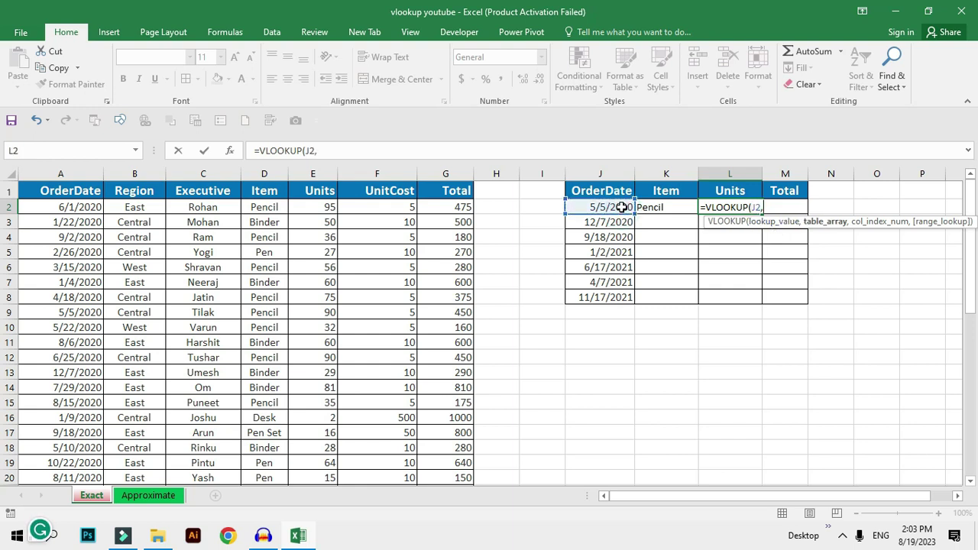
pyautogui.click(81, 191)
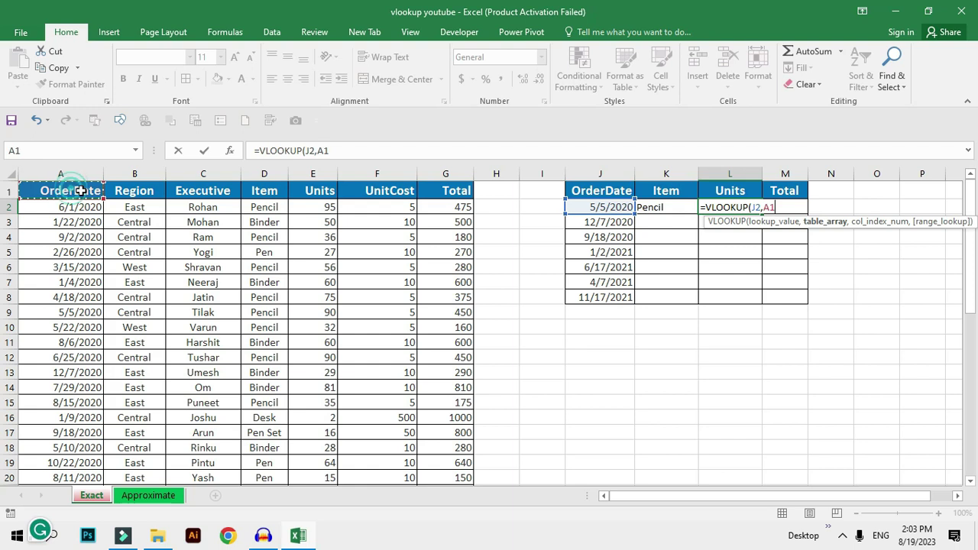
pyautogui.hotkey('ctrl', 'shift', 'Down')
pyautogui.hotkey('ctrl', 'shift', 'Right')
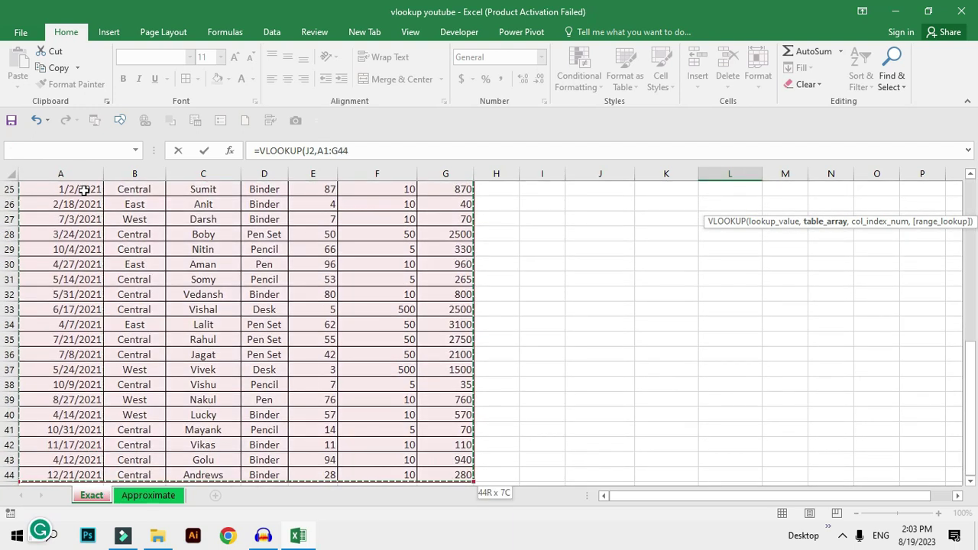
pyautogui.scroll(8, 84, 191)
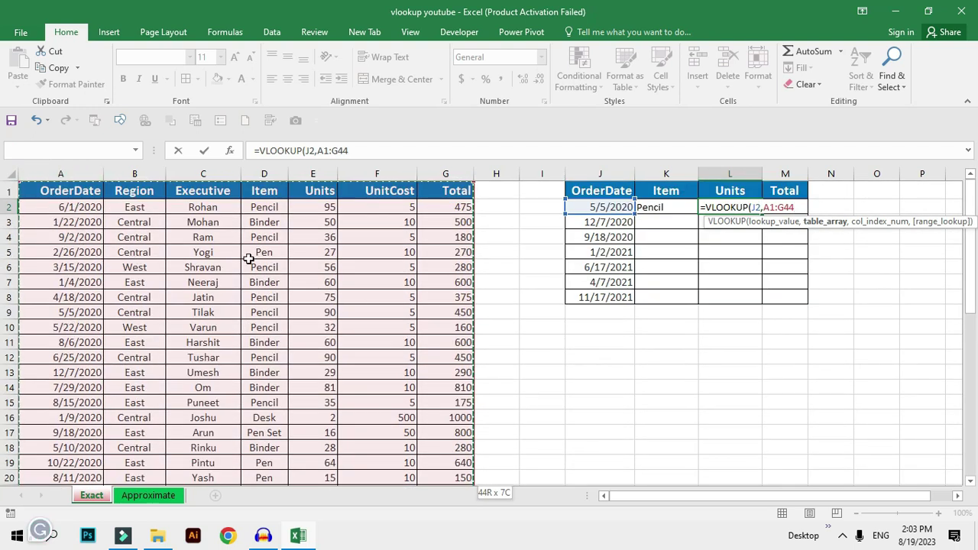
# Step: Finish L2's formula as =VLOOKUP(J2,A1:G44,5,0) to return the Units
pyautogui.click(55, 194)
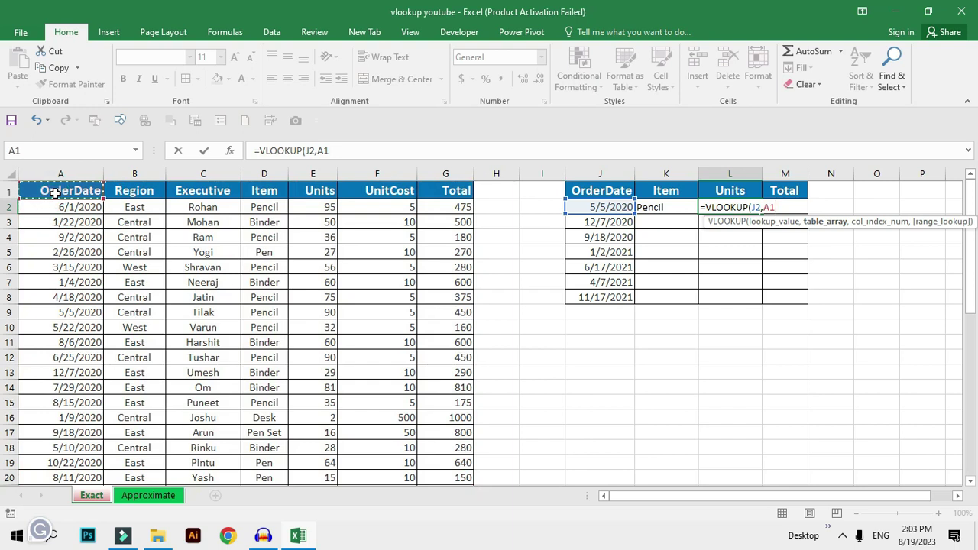
pyautogui.hotkey('ctrl', 'shift', 'Down')
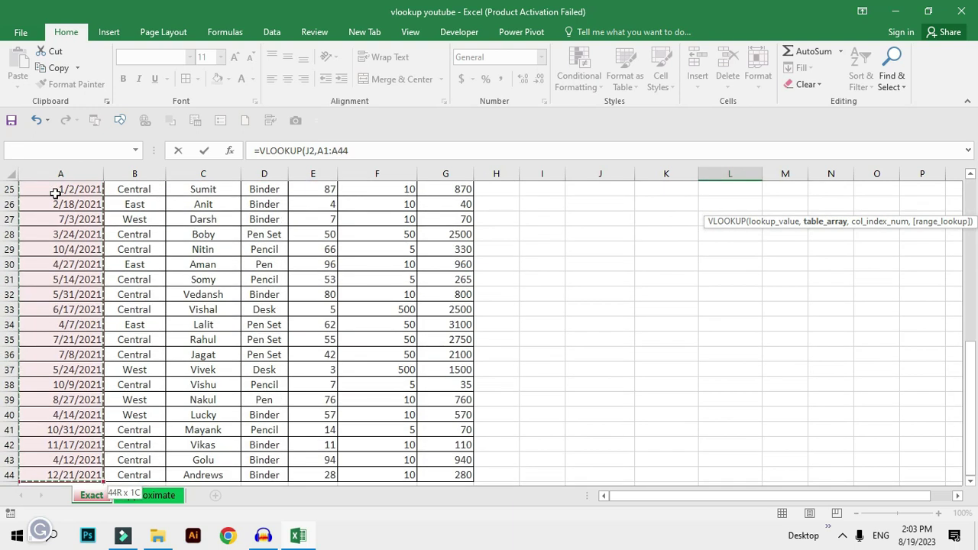
pyautogui.hotkey('ctrl', 'shift', 'Right')
pyautogui.scroll(8, 229, 264)
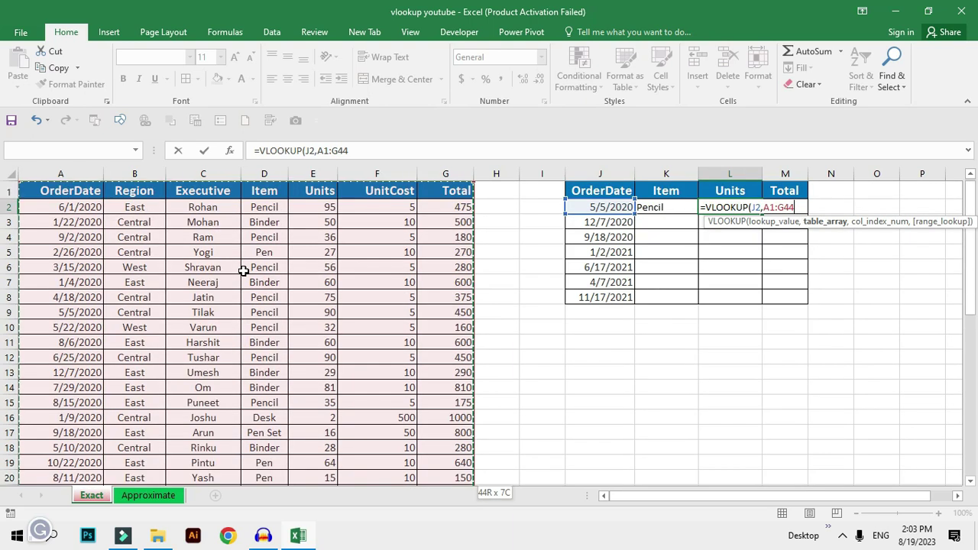
pyautogui.write(',5')
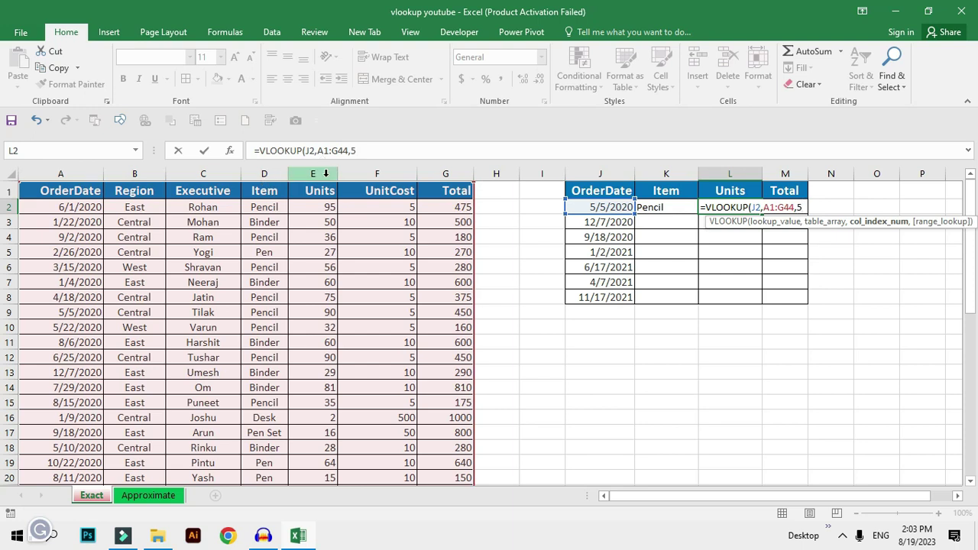
pyautogui.write(',')
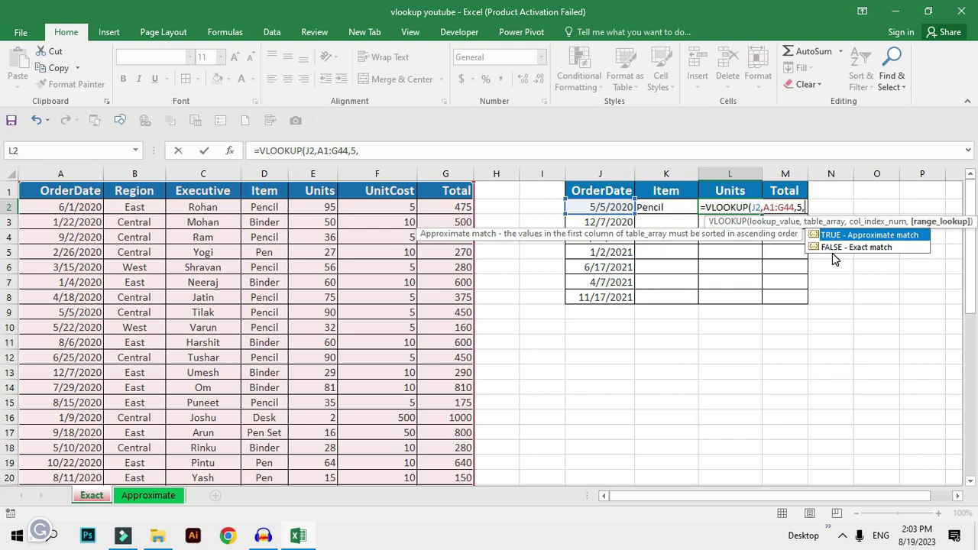
pyautogui.write('0')
pyautogui.write(')')
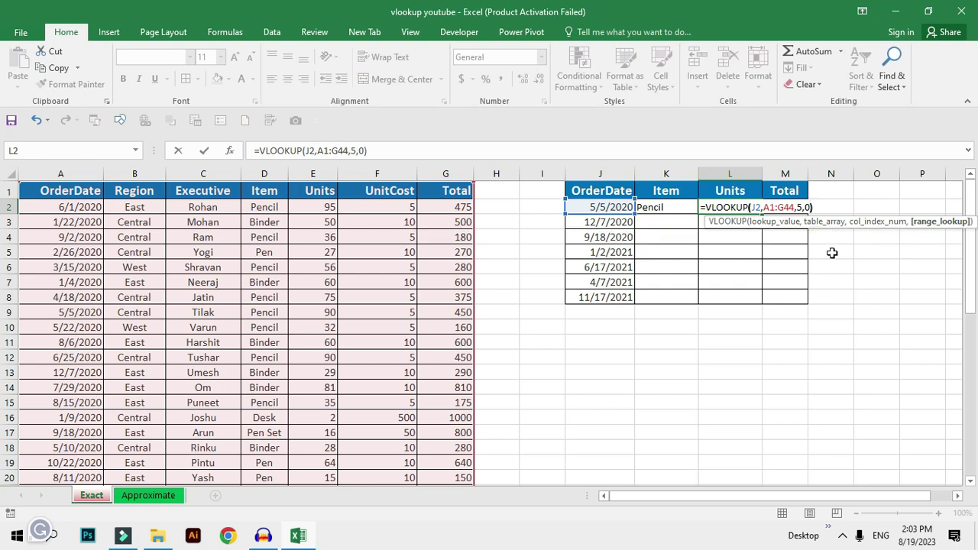
pyautogui.press('Return')
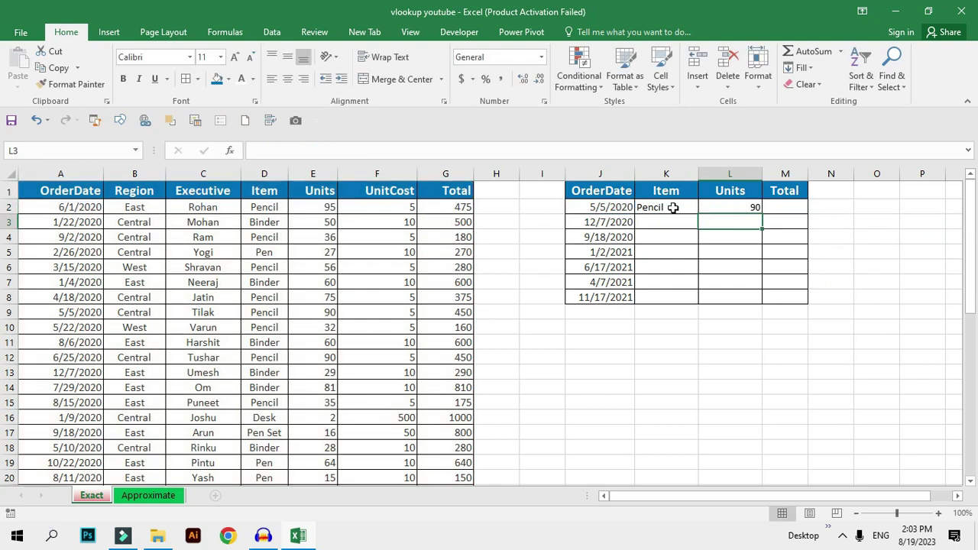
# Step: Check the 5/5/2020 order row's date and Units against the row-2 results
pyautogui.moveTo(673, 207); pyautogui.dragTo(731, 208)
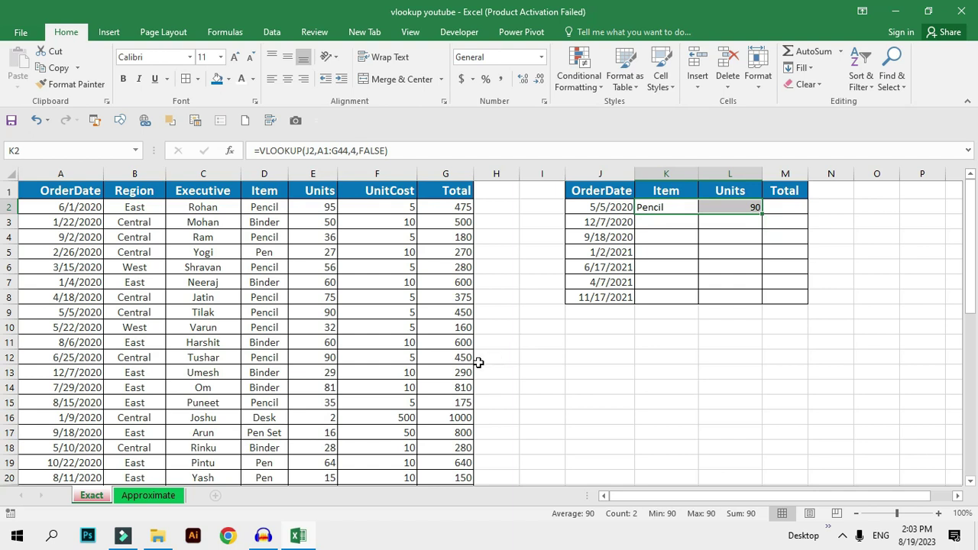
pyautogui.moveTo(70, 311); pyautogui.dragTo(317, 311)
pyautogui.click(319, 311)
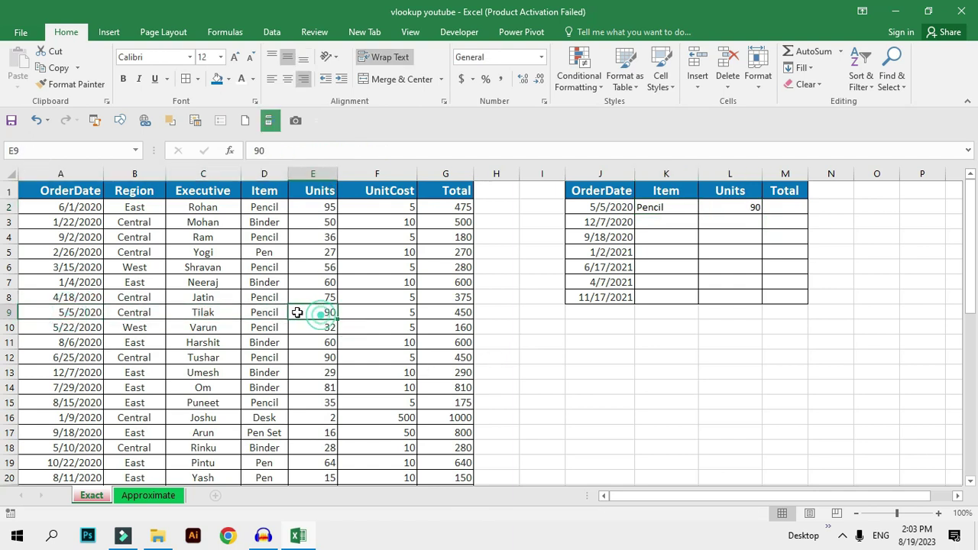
pyautogui.click(74, 312)
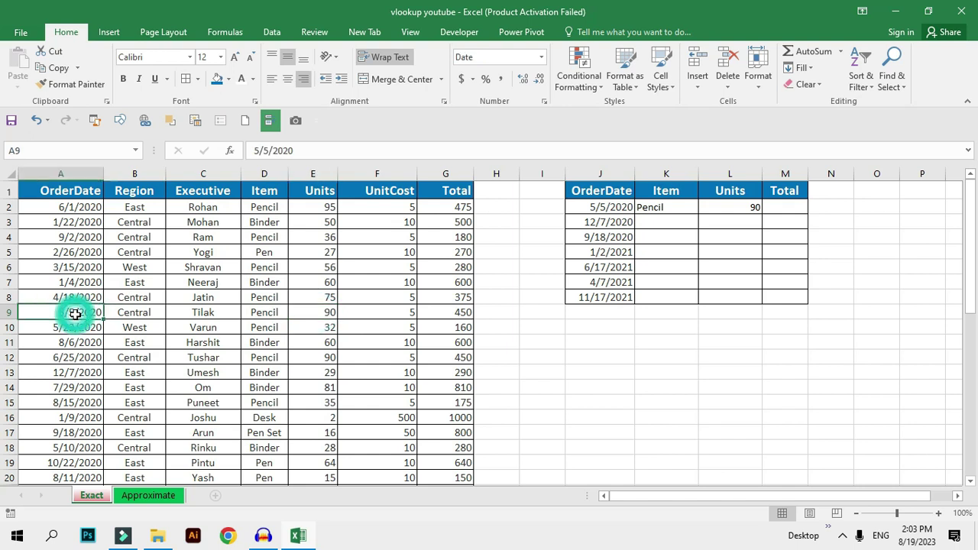
# Step: Enter =VLOOKUP(J2,A1:G44,7,0) in M2 to return the 450 Total
pyautogui.click(795, 207)
pyautogui.write('=vl')
pyautogui.press('Tab')
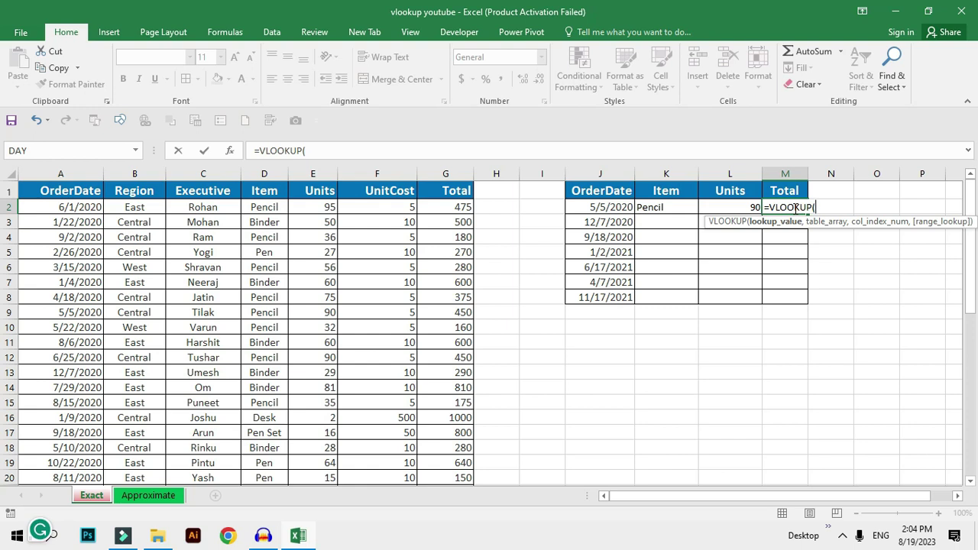
pyautogui.click(612, 207)
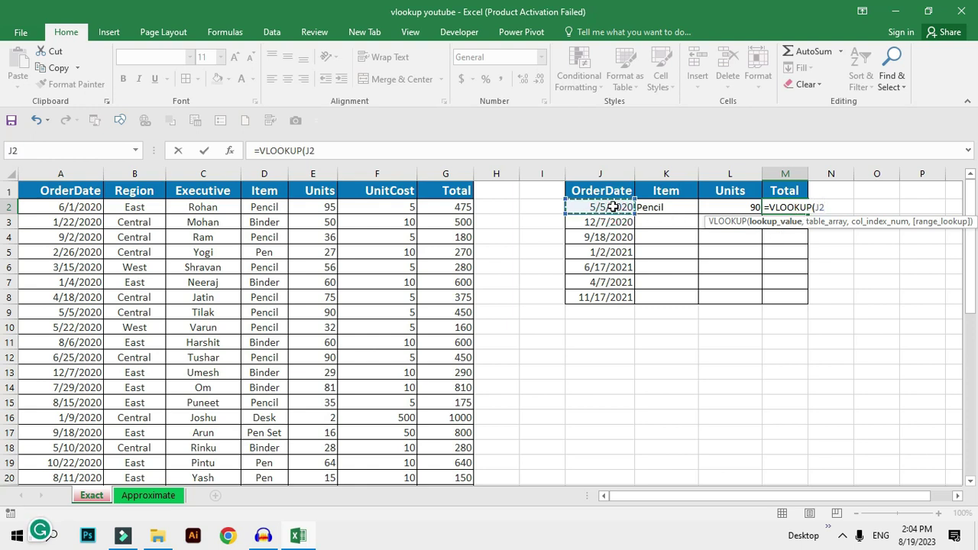
pyautogui.write(',')
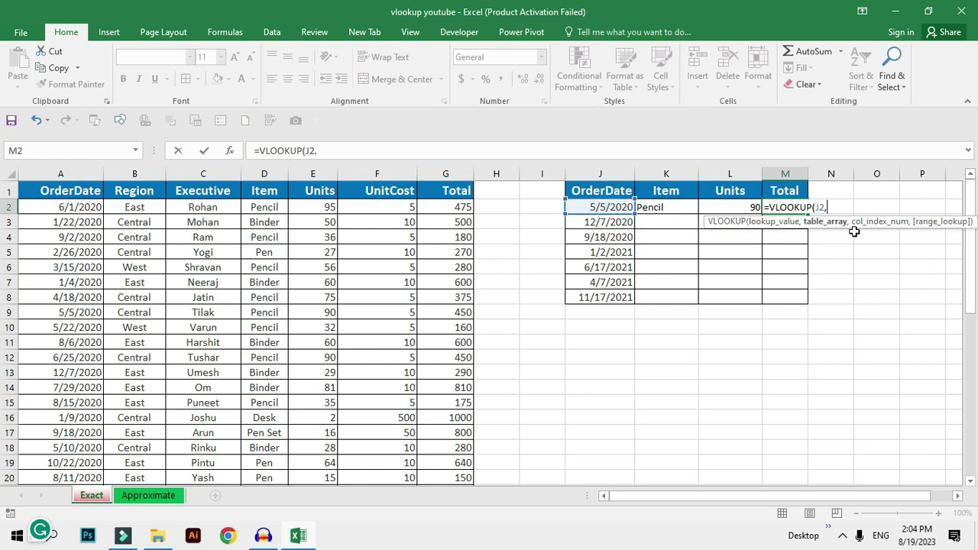
pyautogui.click(63, 193)
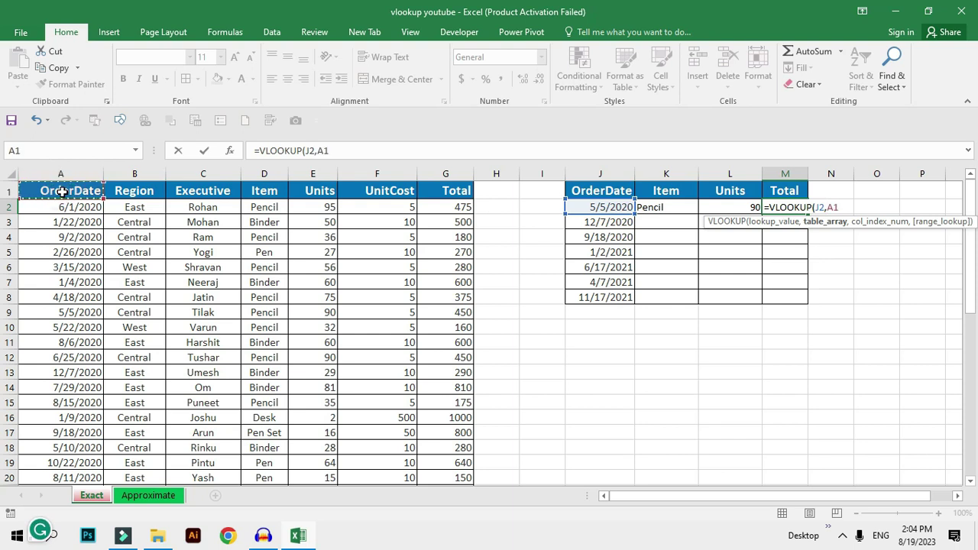
pyautogui.hotkey('ctrl', 'shift', 'Down')
pyautogui.hotkey('ctrl', 'shift', 'Right')
pyautogui.write(':G44,')
pyautogui.scroll(8, 280, 234)
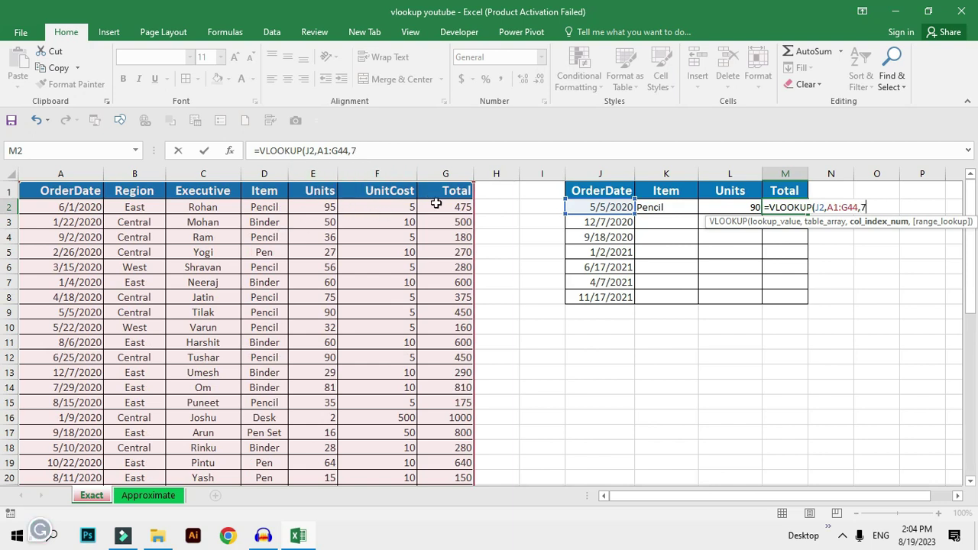
pyautogui.write(',0')
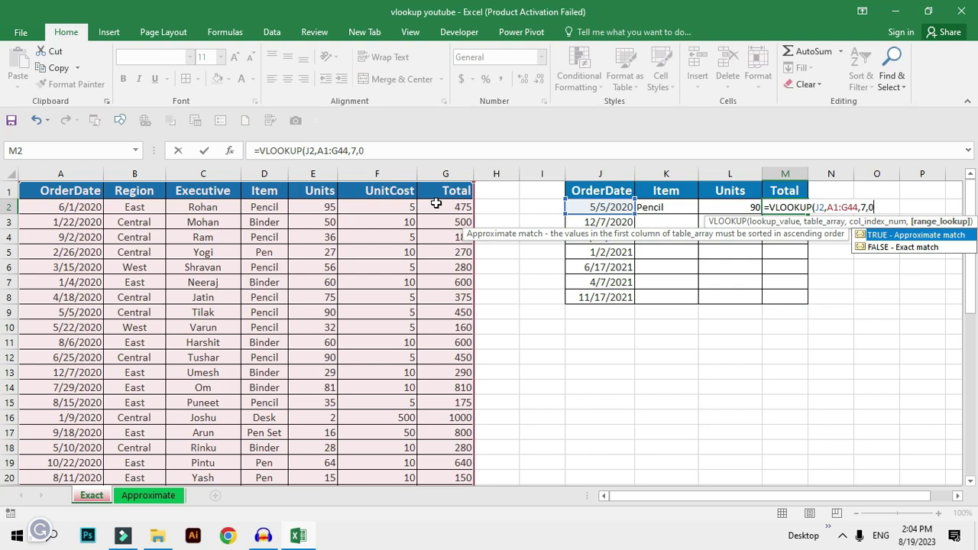
pyautogui.write(')')
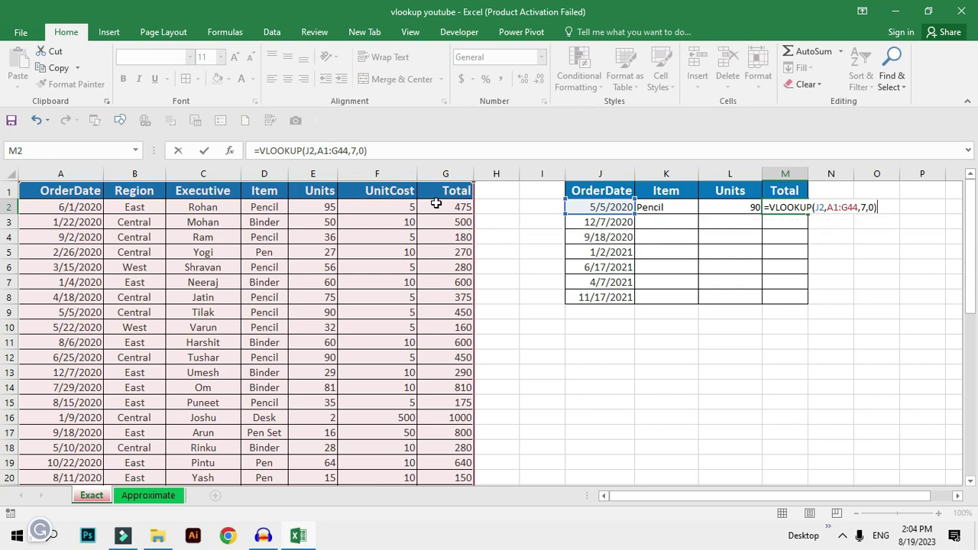
pyautogui.press('Return')
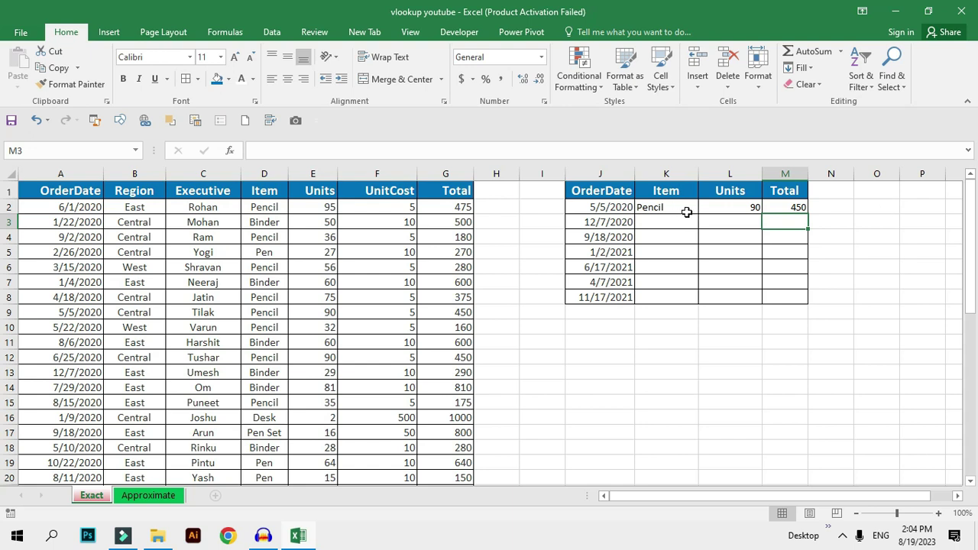
# Step: Copy K2:M2 down to row 8, inspect M8's formula, and begin typing 6/1/2020 in J8
pyautogui.moveTo(670, 207)
pyautogui.mouseDown()
pyautogui.moveTo(784, 207)
pyautogui.moveTo(807, 300)
pyautogui.mouseUp()
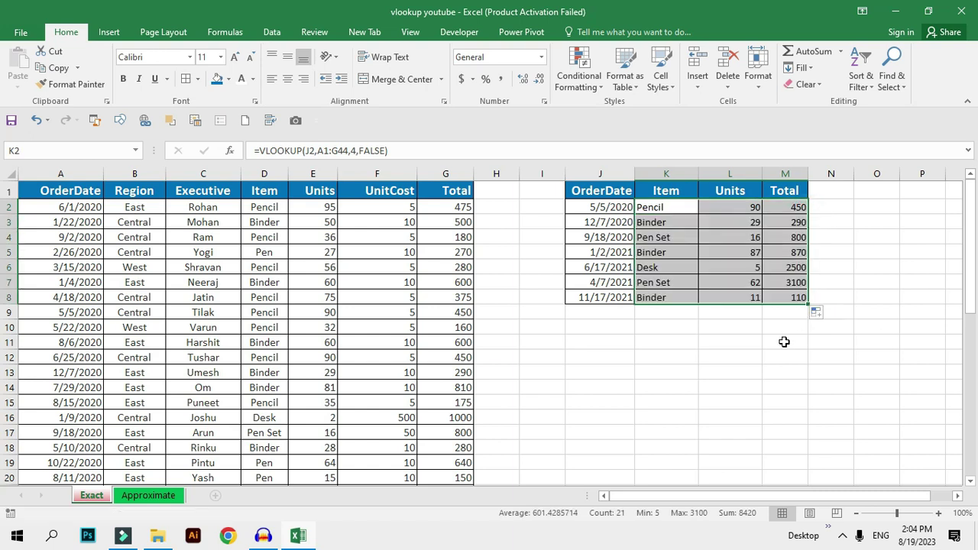
pyautogui.doubleClick(783, 302)
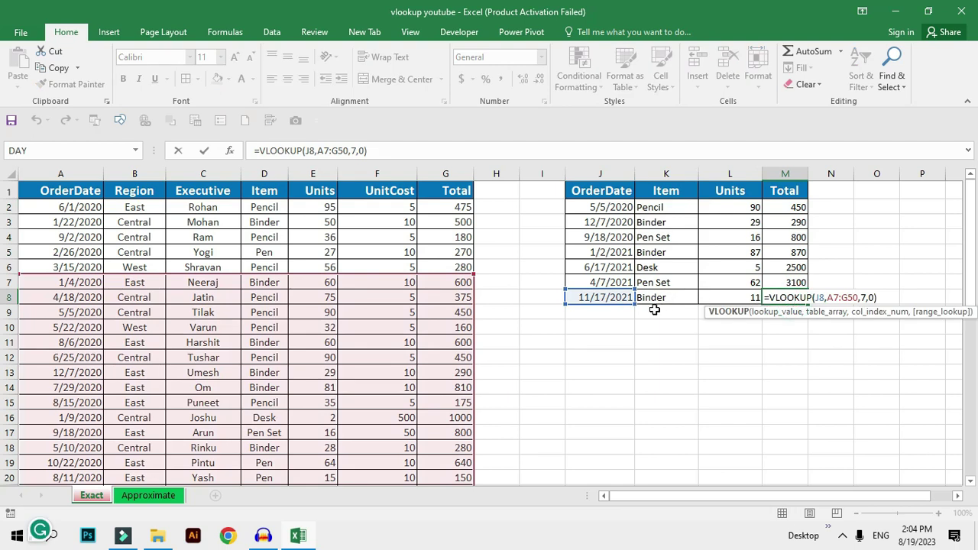
pyautogui.press('Return')
pyautogui.click(603, 298)
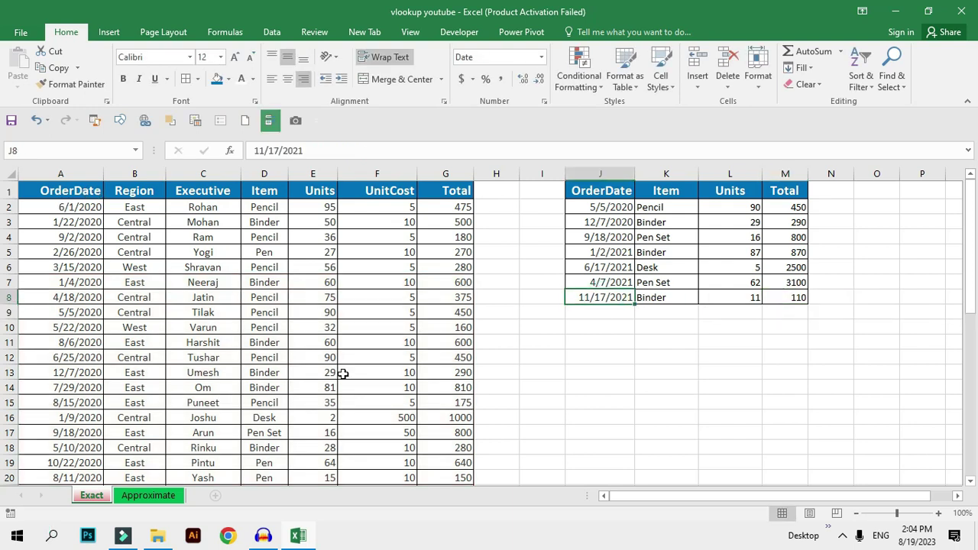
pyautogui.write('6/1/2020')
# Step: Enter 6/1/2020 in J8 and correct M8's table range to A1:G44, returning 475
pyautogui.press('Return')
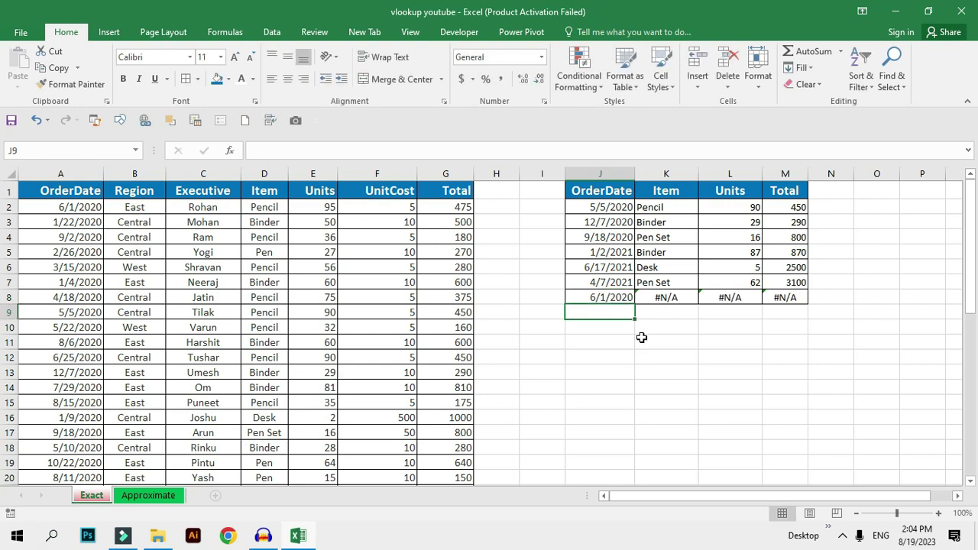
pyautogui.press('F4')
pyautogui.click(657, 298)
pyautogui.click(783, 297)
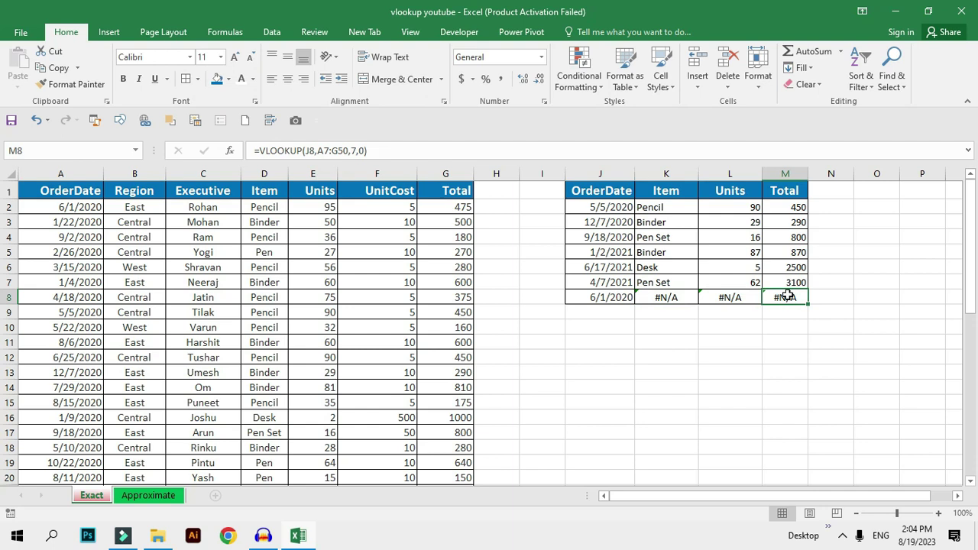
pyautogui.doubleClick(783, 298)
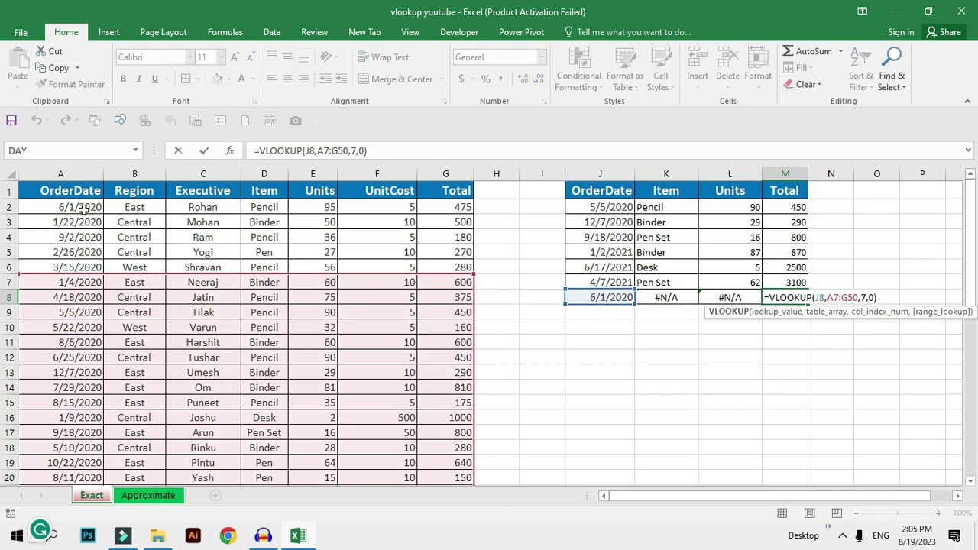
pyautogui.moveTo(203, 275); pyautogui.dragTo(220, 195)
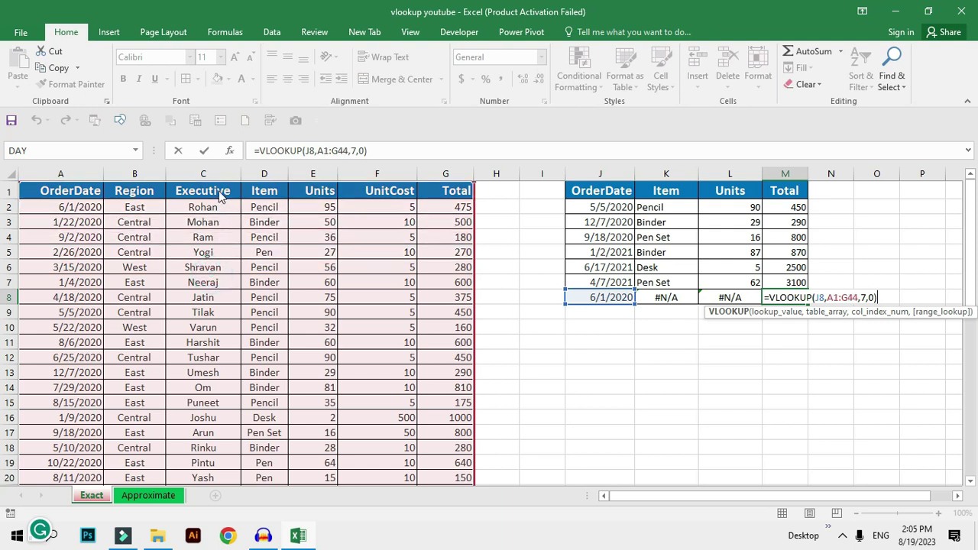
pyautogui.press('Return')
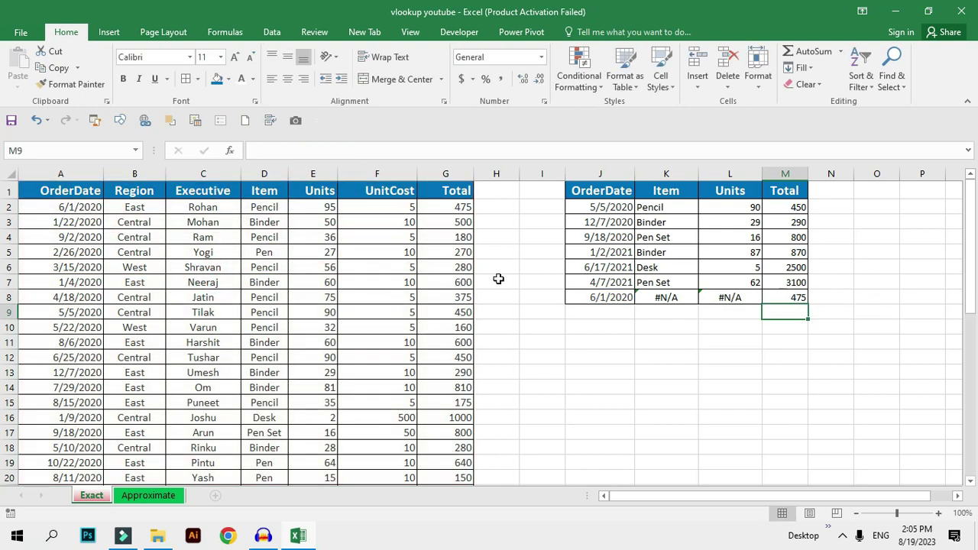
# Step: Make the A1:G44 table range absolute in the K2, L2 and M2 lookup formulas
pyautogui.click(660, 207)
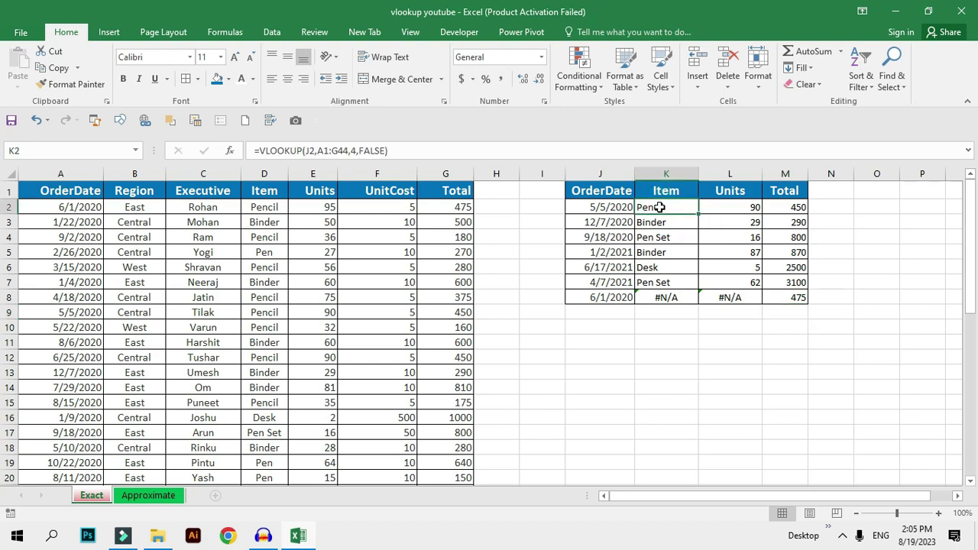
pyautogui.doubleClick(659, 207)
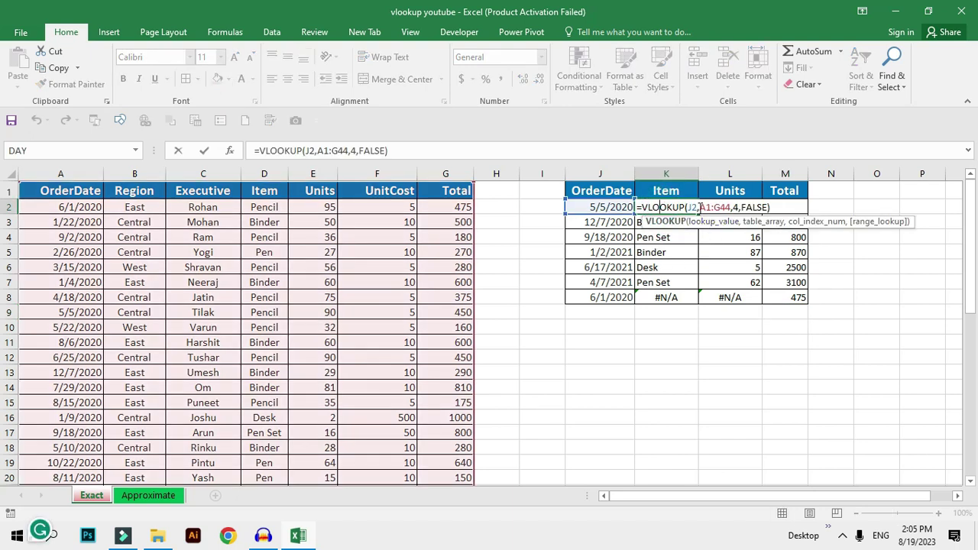
pyautogui.moveTo(699, 207); pyautogui.dragTo(731, 207)
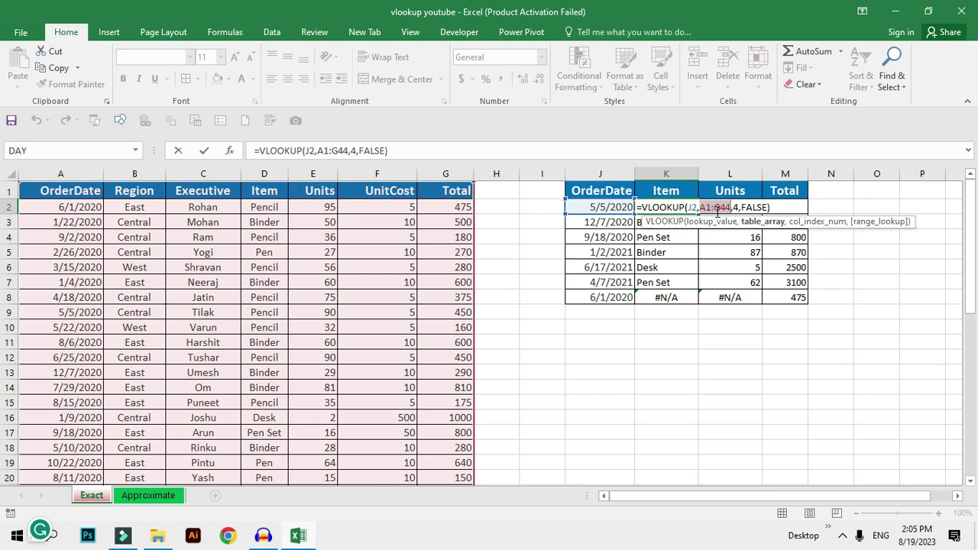
pyautogui.press('F4')
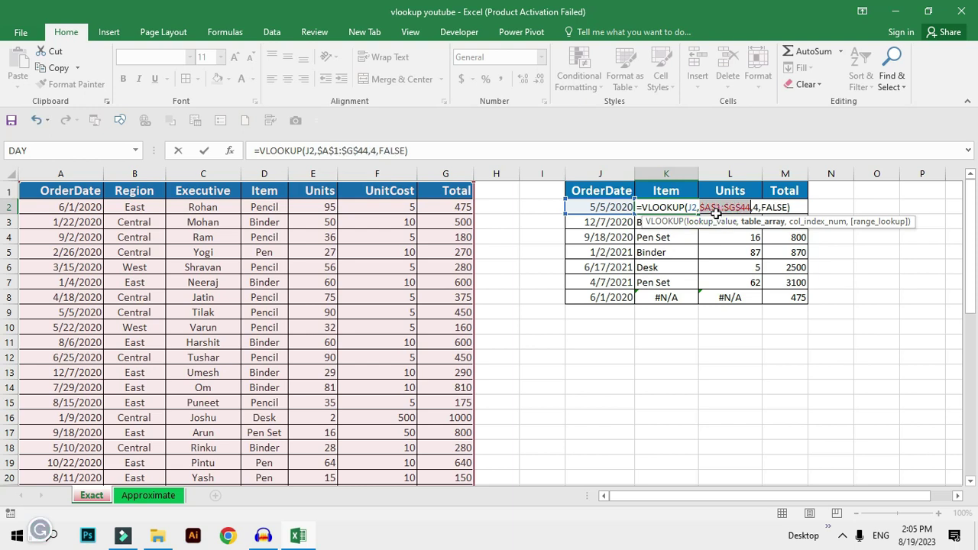
pyautogui.press('Return')
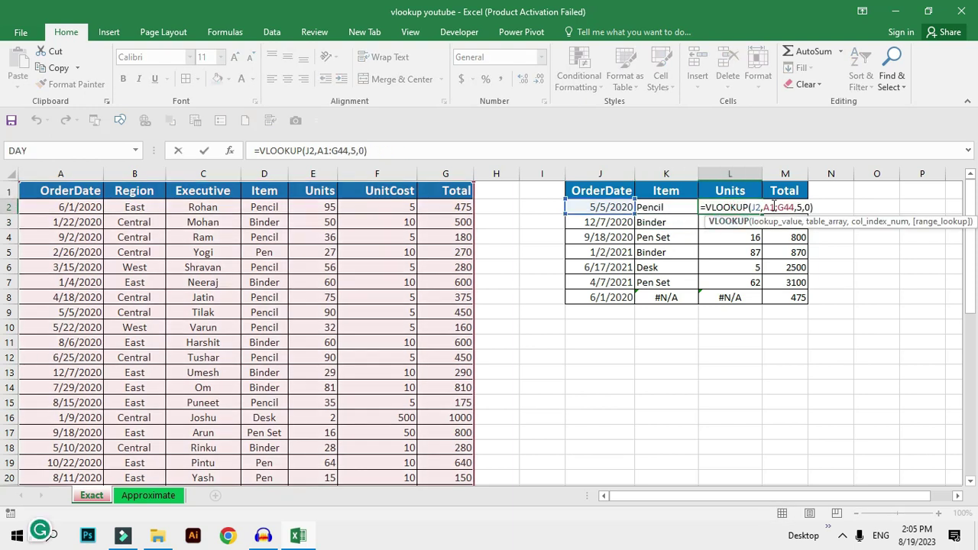
pyautogui.moveTo(771, 207); pyautogui.dragTo(789, 208)
pyautogui.press('F4')
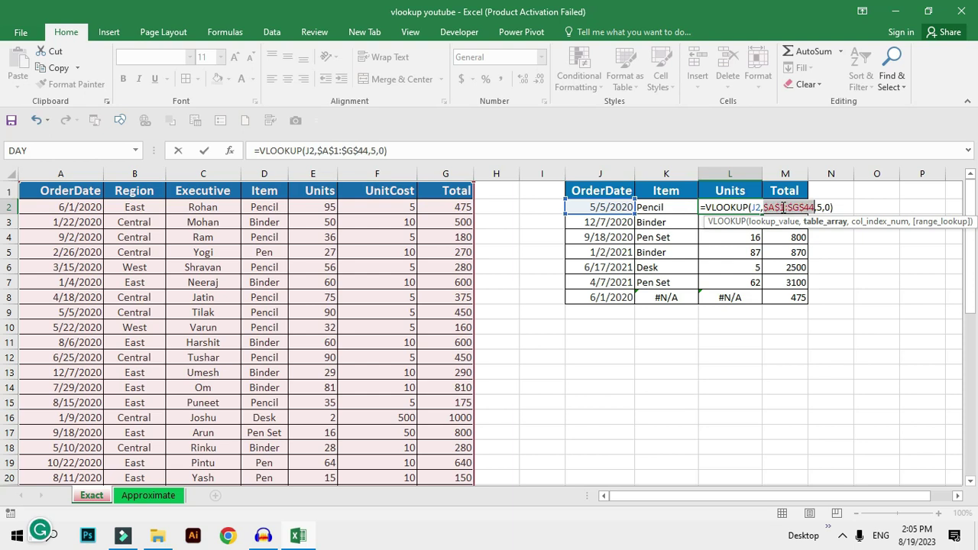
pyautogui.press('Return')
pyautogui.click(783, 207)
pyautogui.doubleClick(789, 207)
pyautogui.moveTo(827, 207); pyautogui.dragTo(858, 207)
pyautogui.press('F4')
pyautogui.press('Return')
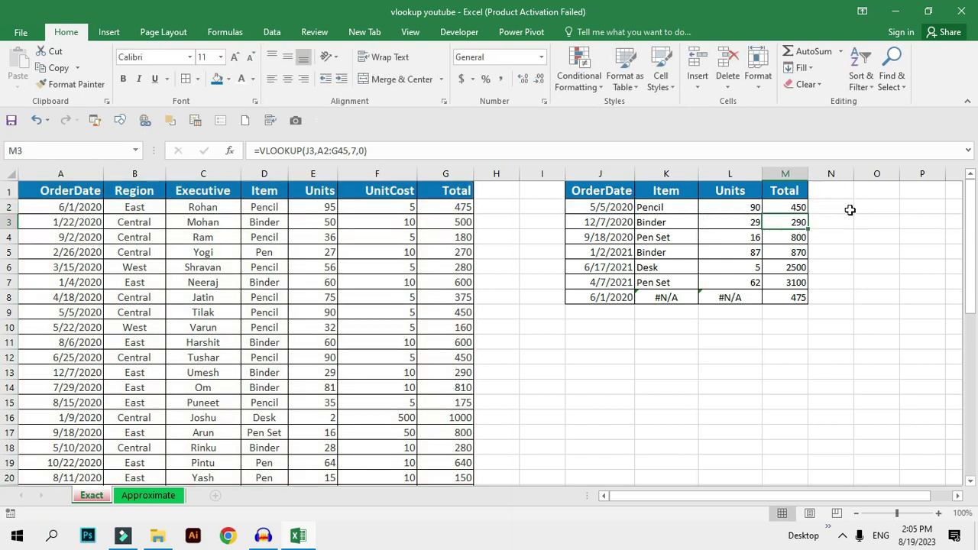
# Step: Deselect the lookup results and switch to the Approximate sheet
pyautogui.moveTo(683, 208)
pyautogui.mouseDown()
pyautogui.moveTo(797, 215)
pyautogui.moveTo(808, 299)
pyautogui.mouseUp()
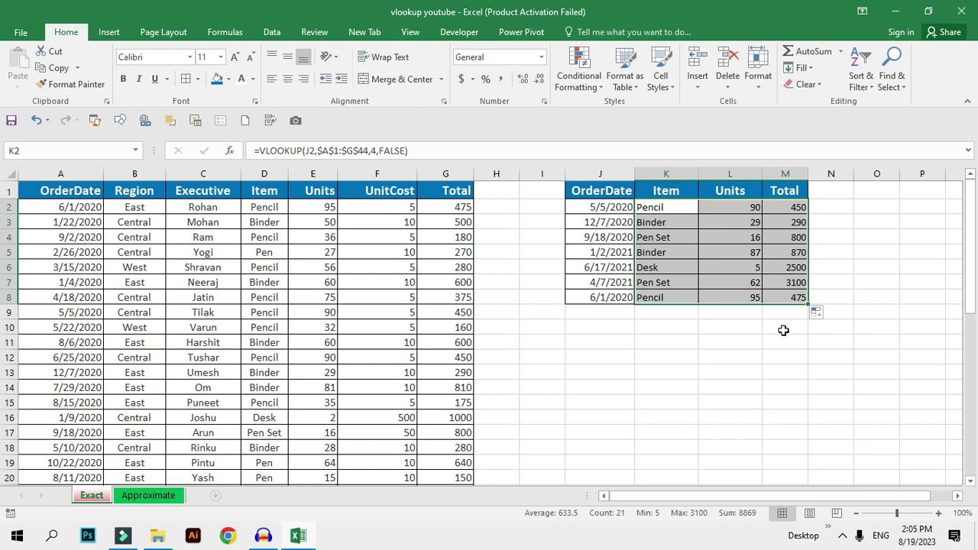
pyautogui.click(601, 295)
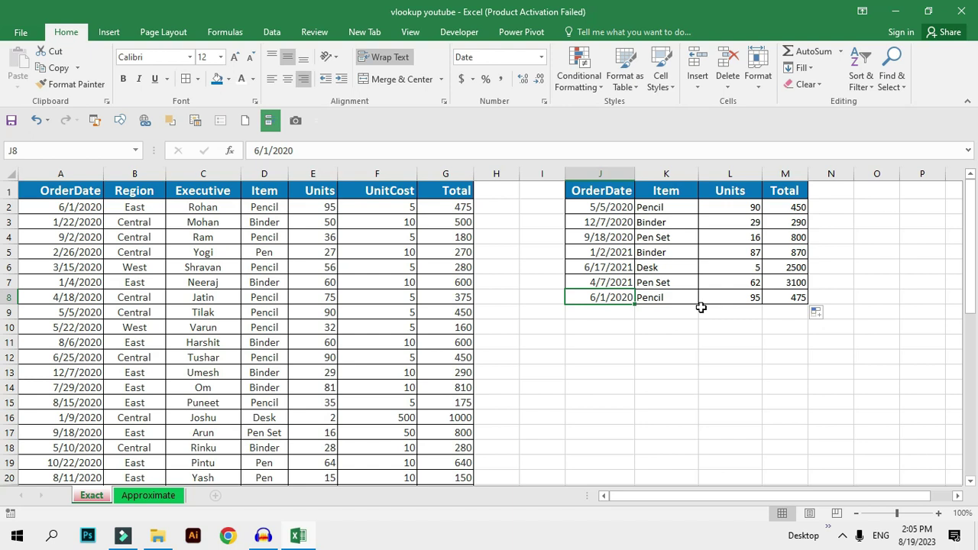
pyautogui.click(148, 502)
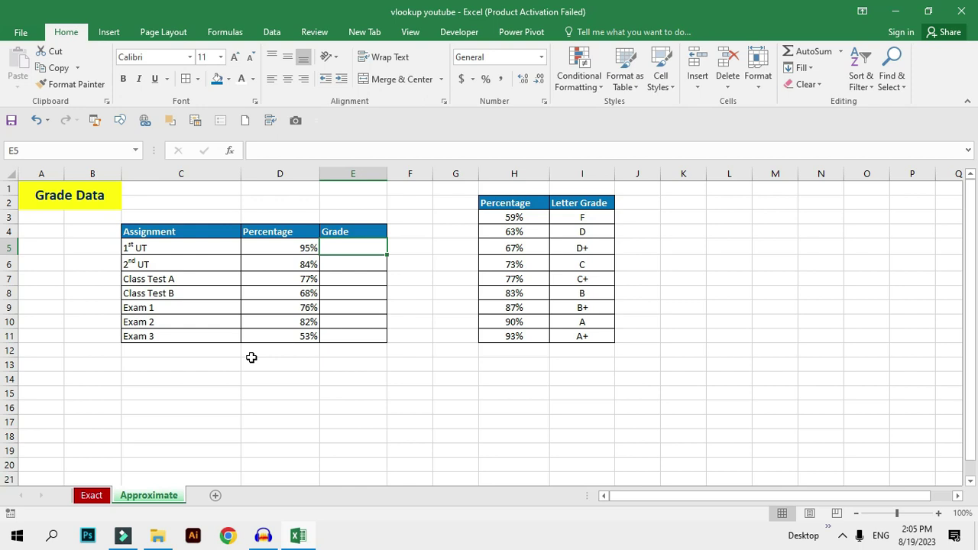
pyautogui.click(195, 293)
pyautogui.moveTo(158, 248); pyautogui.dragTo(177, 338)
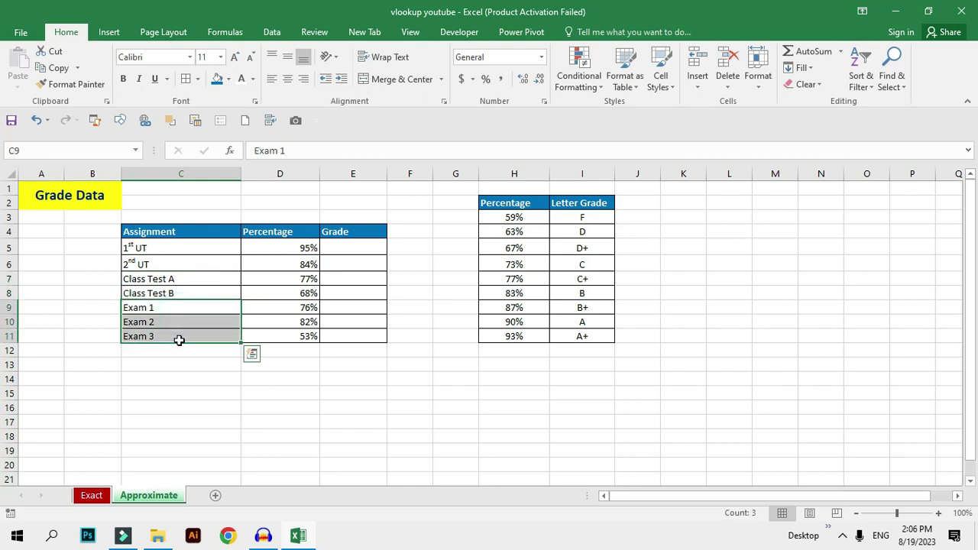
pyautogui.moveTo(304, 248); pyautogui.dragTo(298, 336)
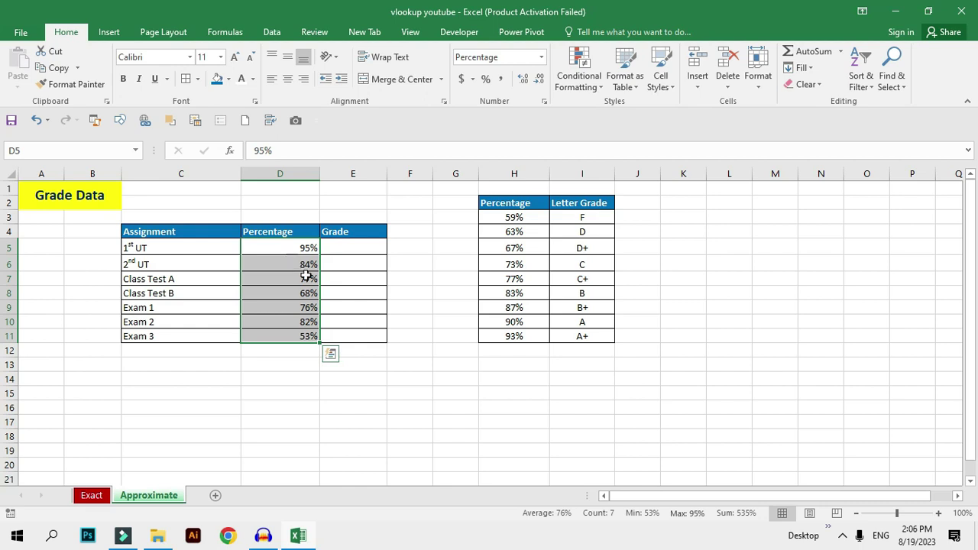
pyautogui.click(515, 219)
pyautogui.moveTo(515, 219)
pyautogui.mouseDown()
pyautogui.moveTo(574, 220)
pyautogui.moveTo(572, 229)
pyautogui.mouseUp()
pyautogui.click(520, 231)
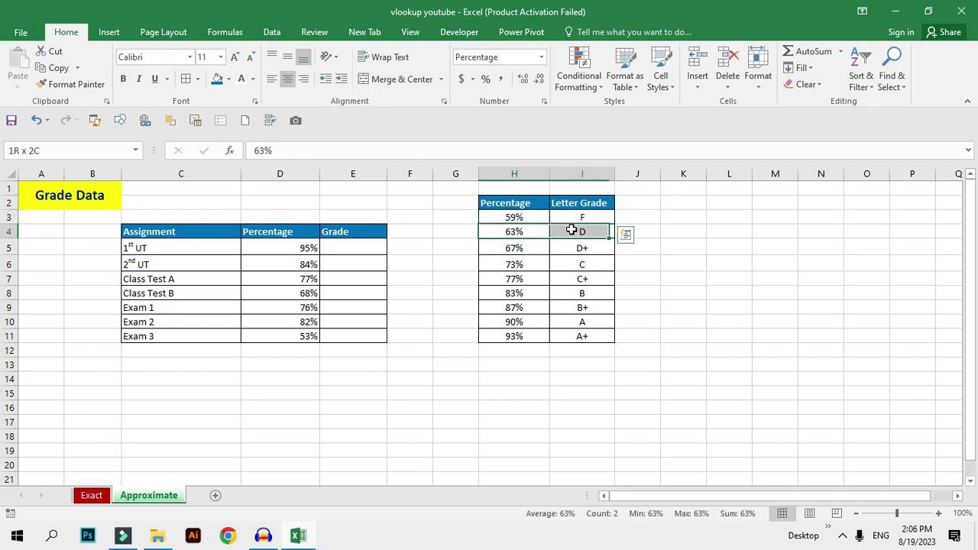
pyautogui.moveTo(511, 249); pyautogui.dragTo(559, 246)
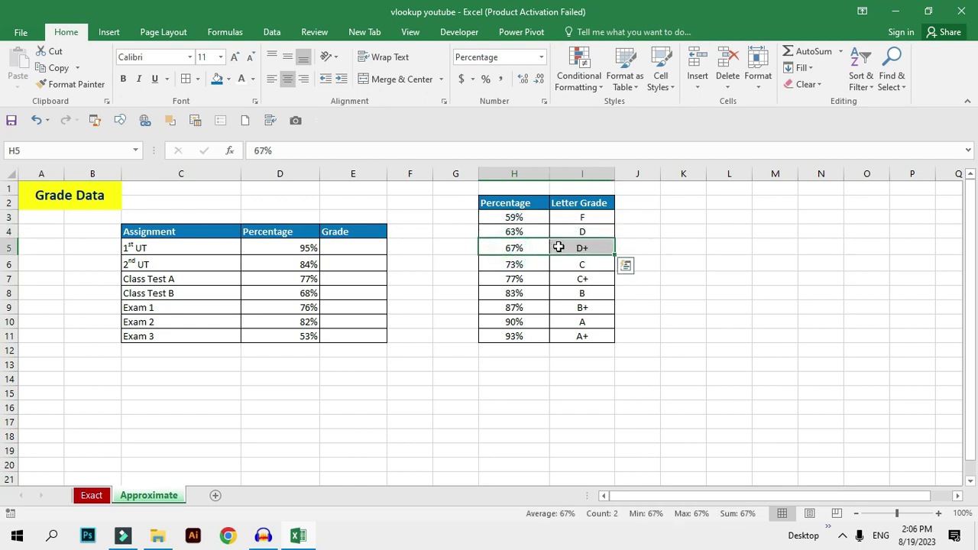
pyautogui.click(363, 250)
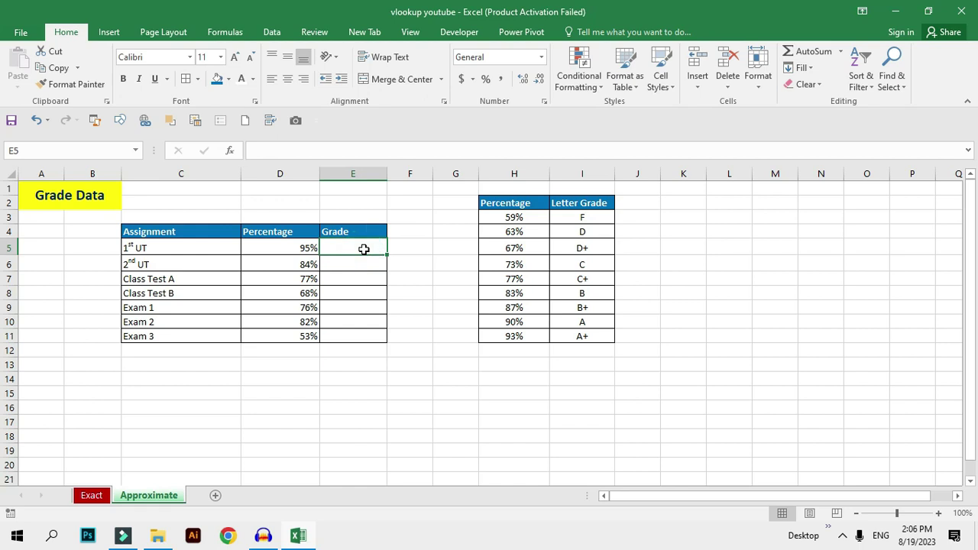
# Step: Enter =VLOOKUP(D5,H2:I11,2,TRUE) in E5 to grade the 95% score
pyautogui.write('=vl')
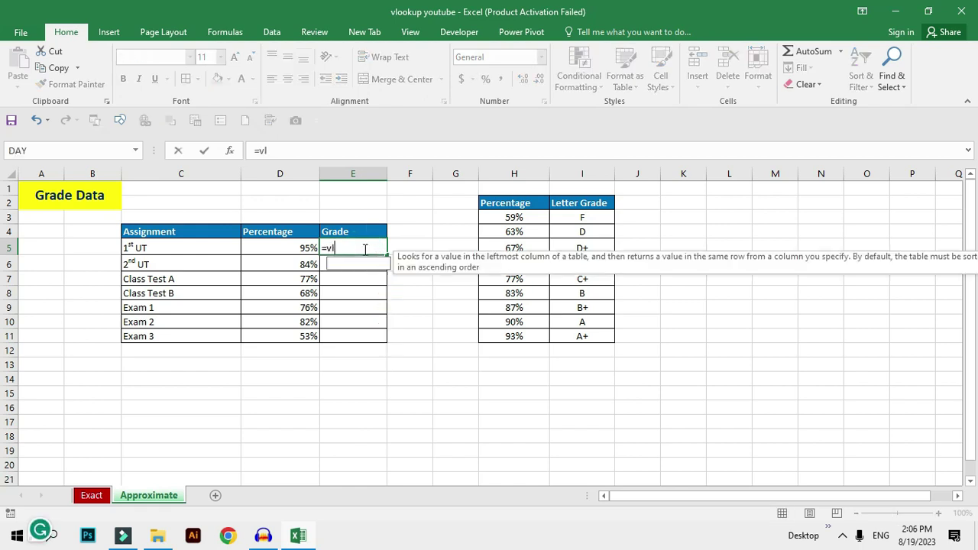
pyautogui.press('Tab')
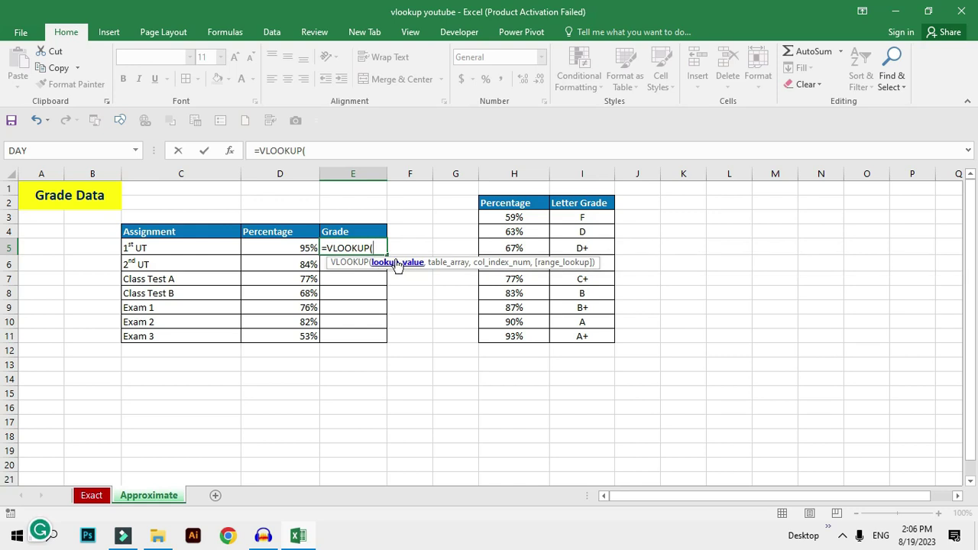
pyautogui.click(304, 248)
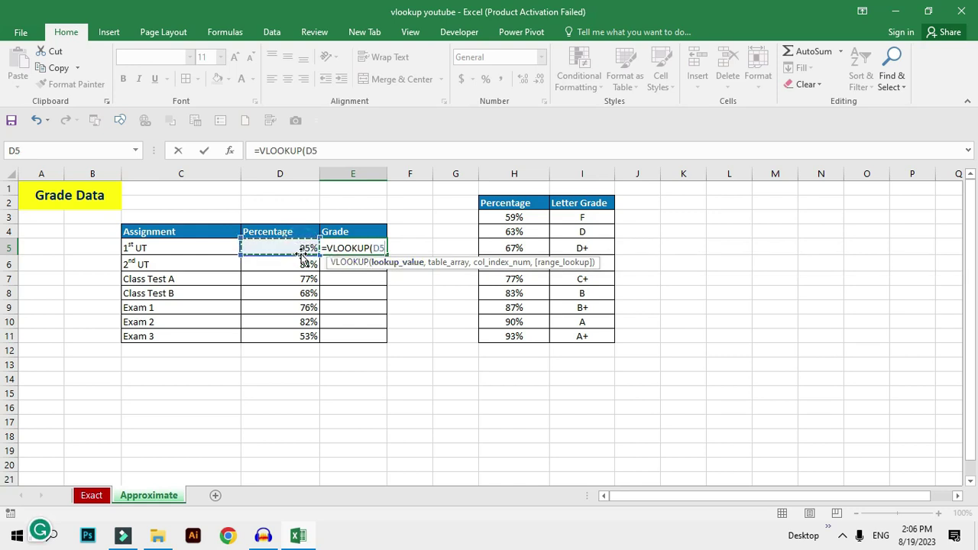
pyautogui.write(',')
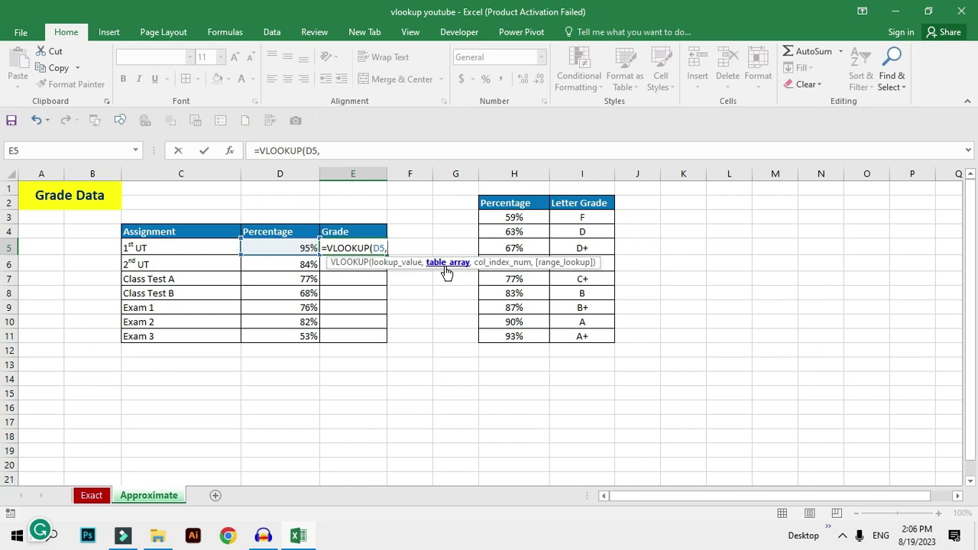
pyautogui.moveTo(507, 203); pyautogui.dragTo(578, 341)
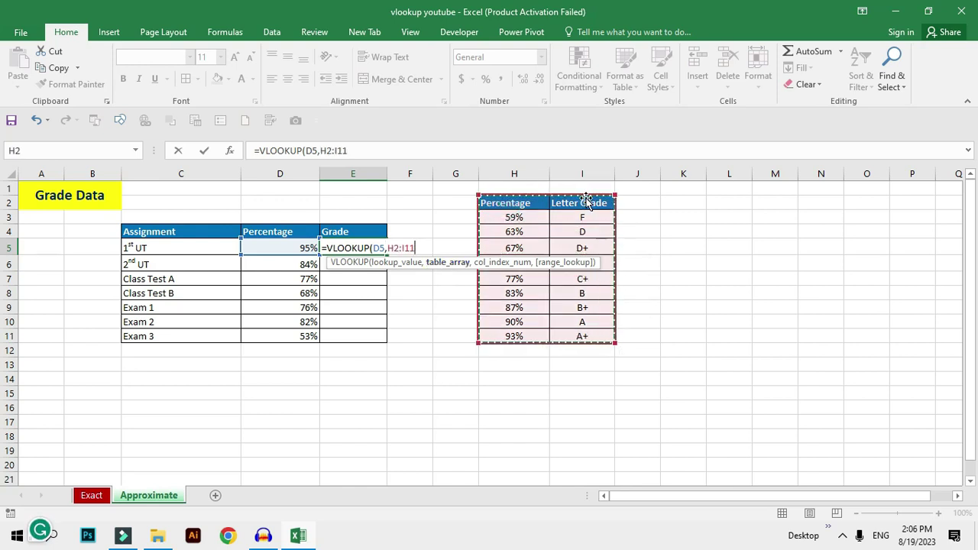
pyautogui.write(',2')
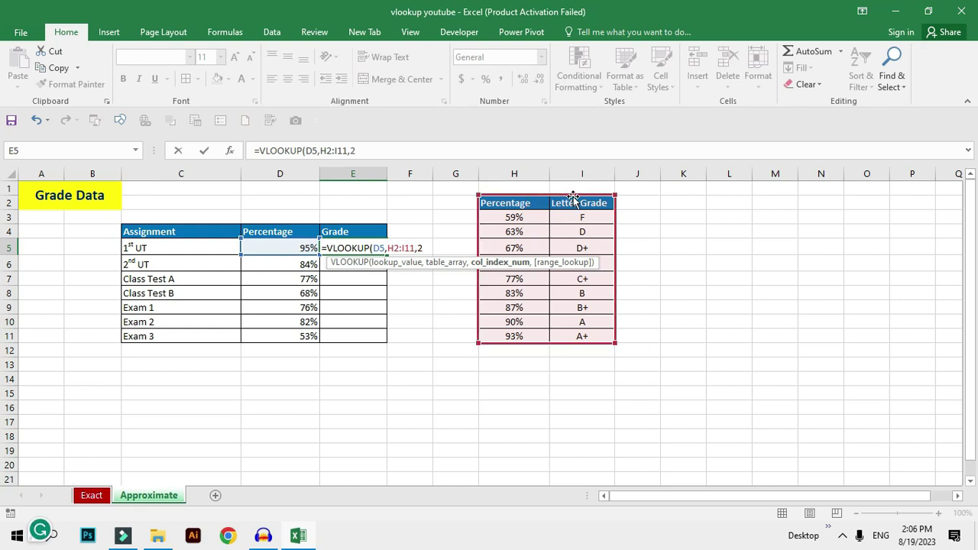
pyautogui.write(',')
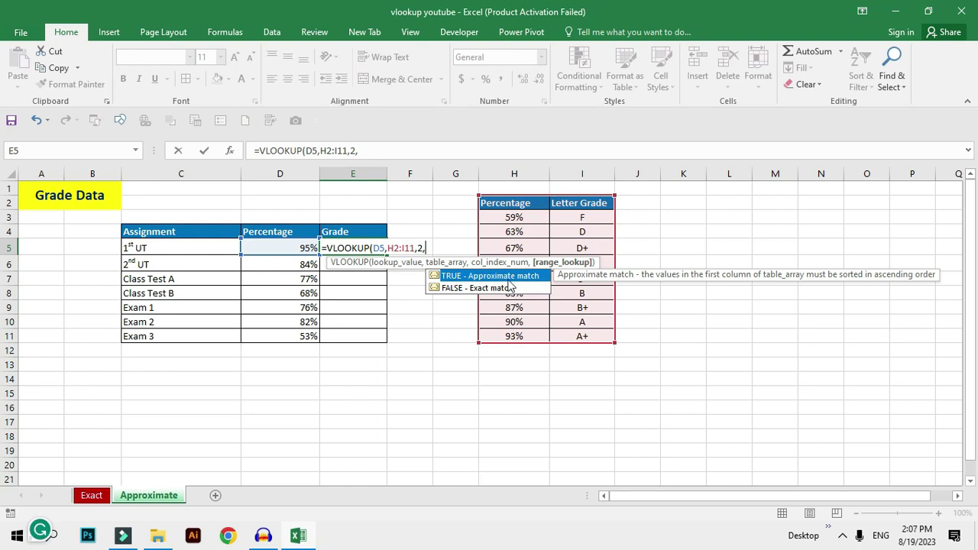
pyautogui.doubleClick(505, 276)
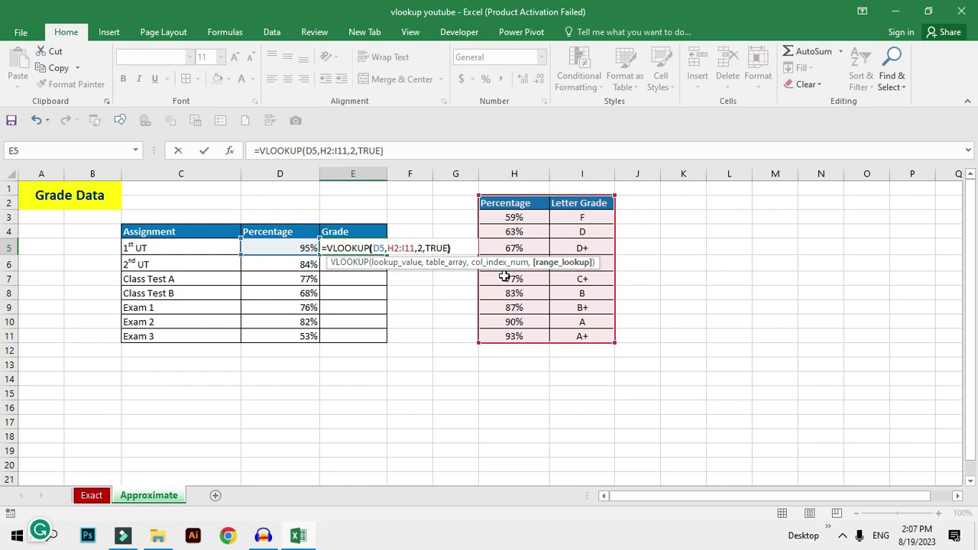
pyautogui.press('Return')
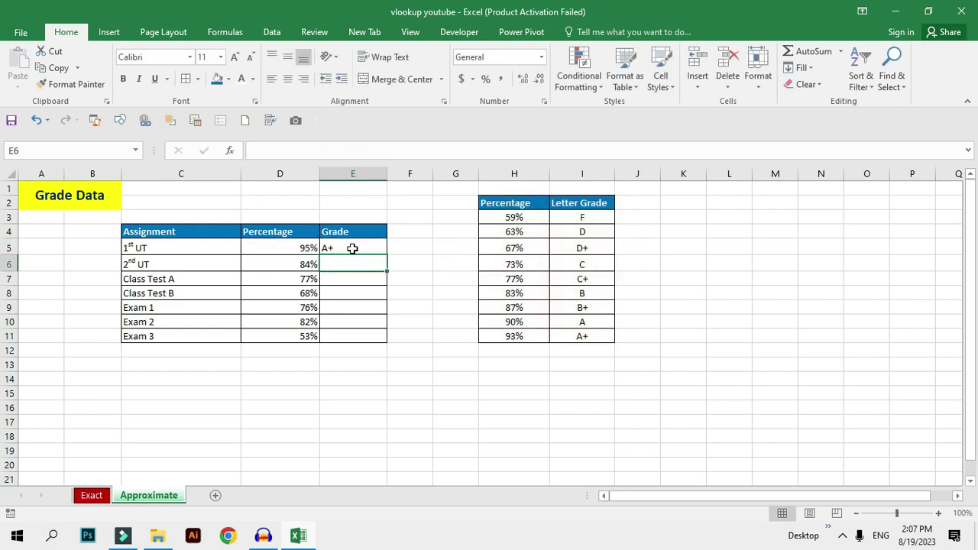
# Step: Compare the 95% score with the ascending thresholds H3:H11 and the A+ grade, then select E6
pyautogui.click(353, 249)
pyautogui.click(303, 246)
pyautogui.click(347, 248)
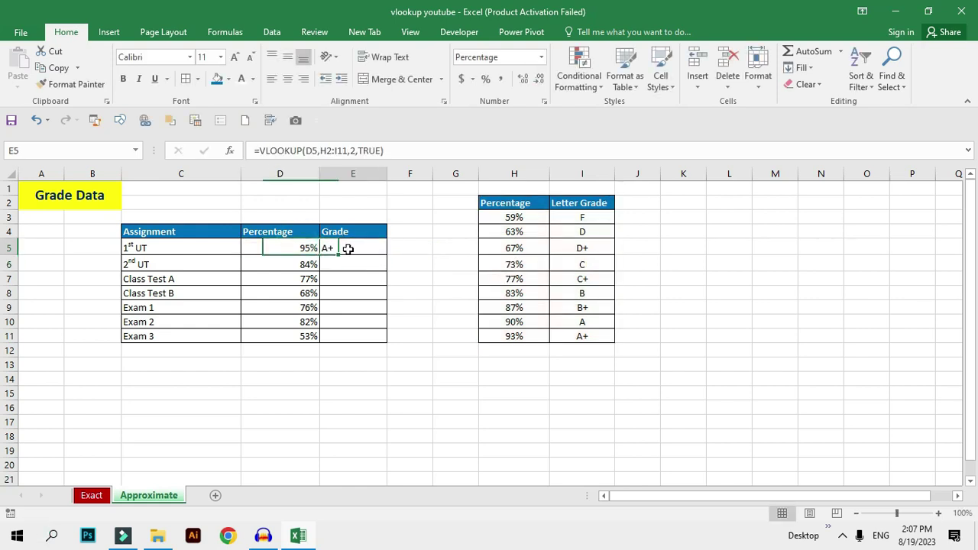
pyautogui.moveTo(523, 219); pyautogui.dragTo(513, 337)
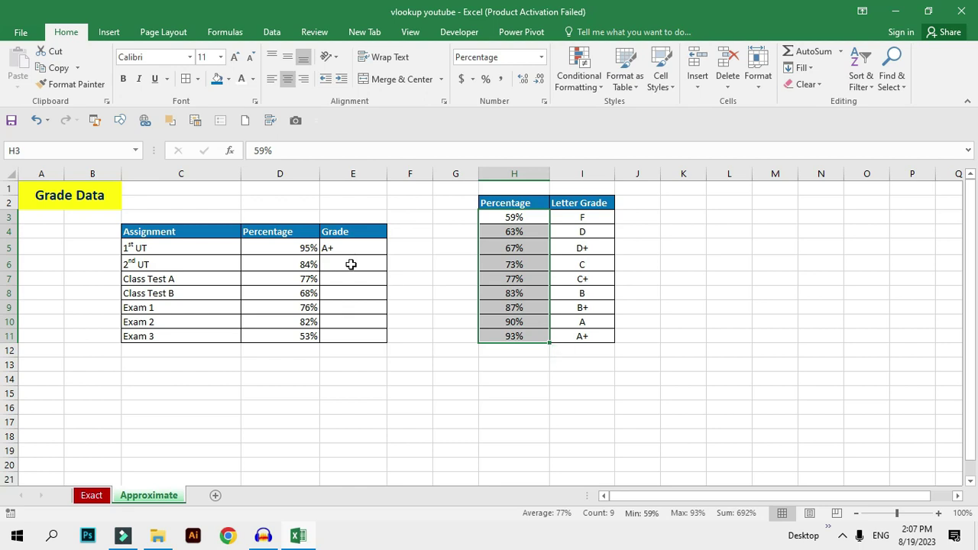
pyautogui.click(598, 337)
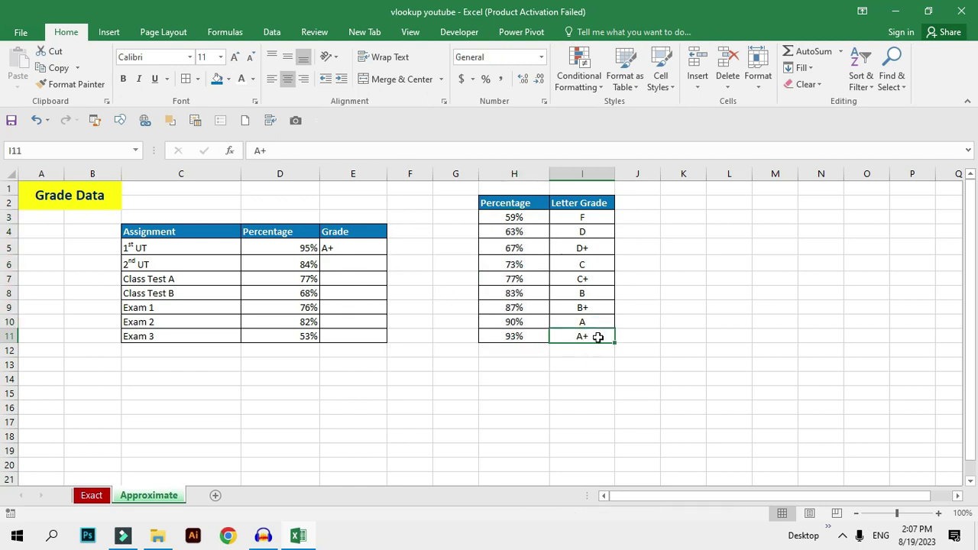
pyautogui.click(367, 254)
pyautogui.click(367, 255)
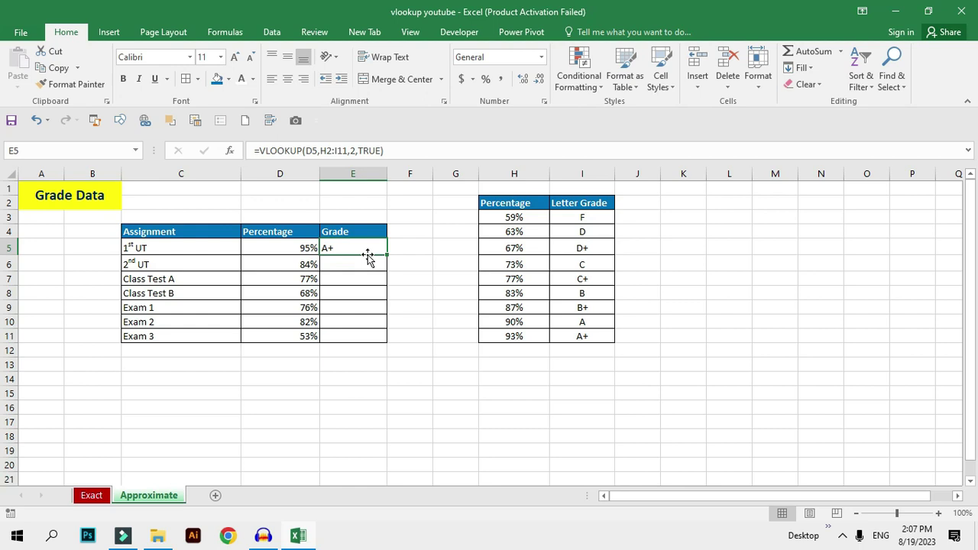
pyautogui.moveTo(513, 217); pyautogui.dragTo(517, 336)
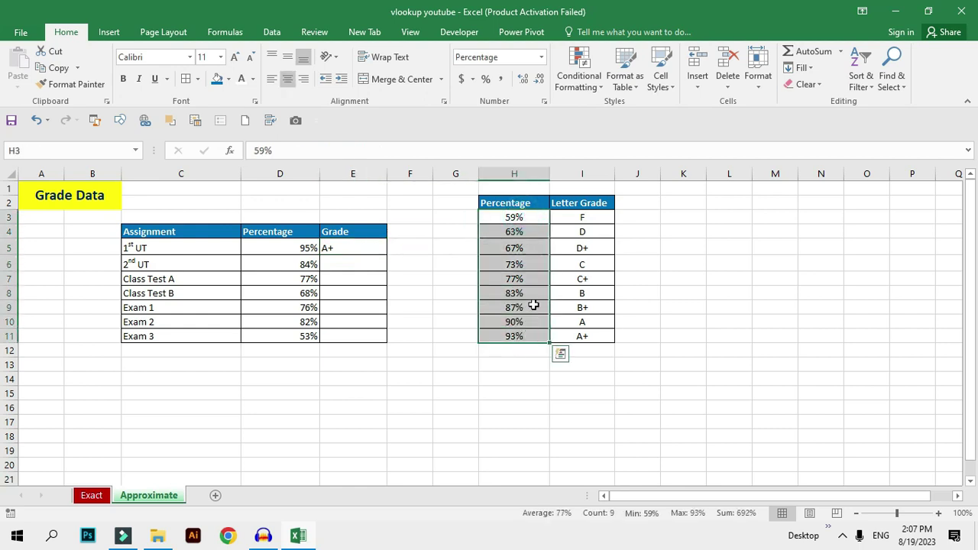
pyautogui.moveTo(315, 248); pyautogui.dragTo(316, 263)
pyautogui.click(332, 263)
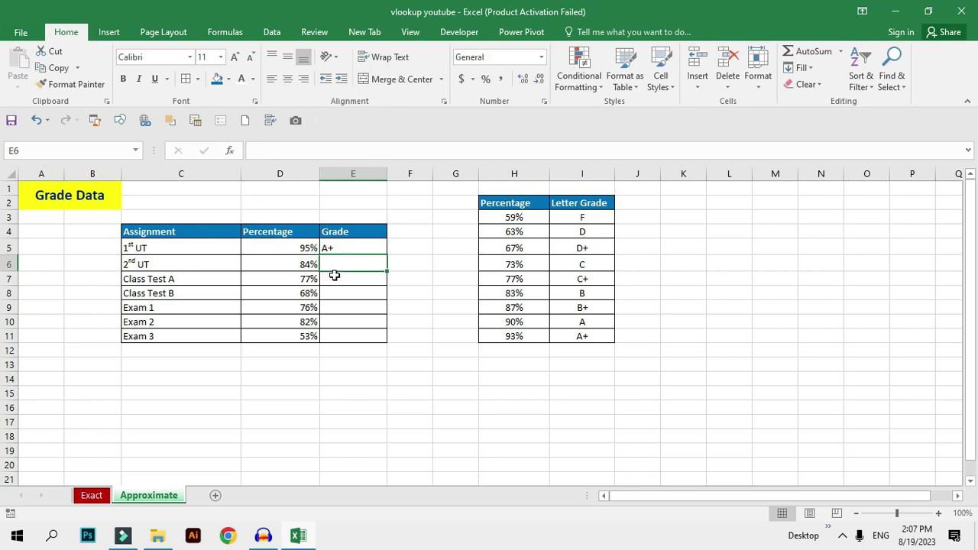
# Step: Enter =VLOOKUP(D6,H2:I11,2) in E6, omitting the match type
pyautogui.write('=vlo')
pyautogui.press('Tab')
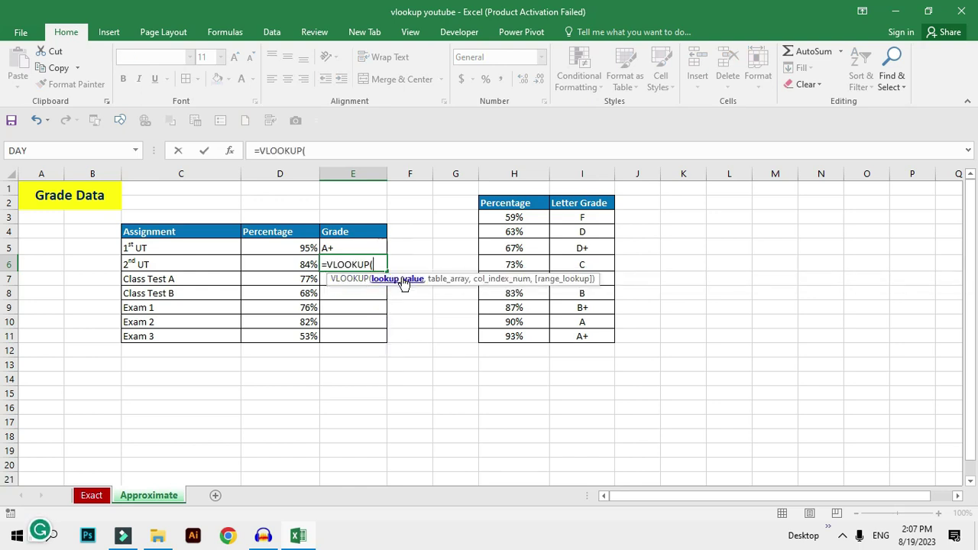
pyautogui.click(294, 264)
pyautogui.write(',')
pyautogui.moveTo(492, 201); pyautogui.dragTo(582, 337)
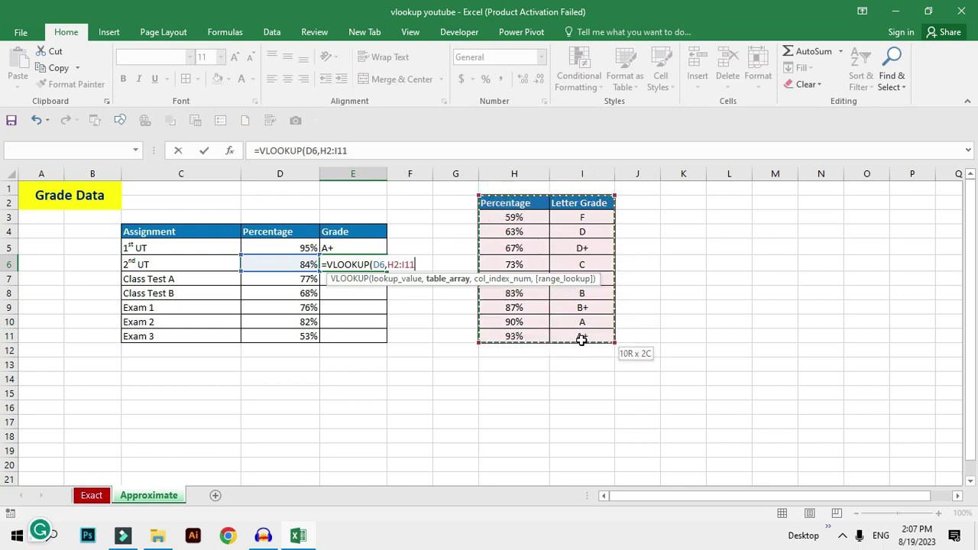
pyautogui.write(',')
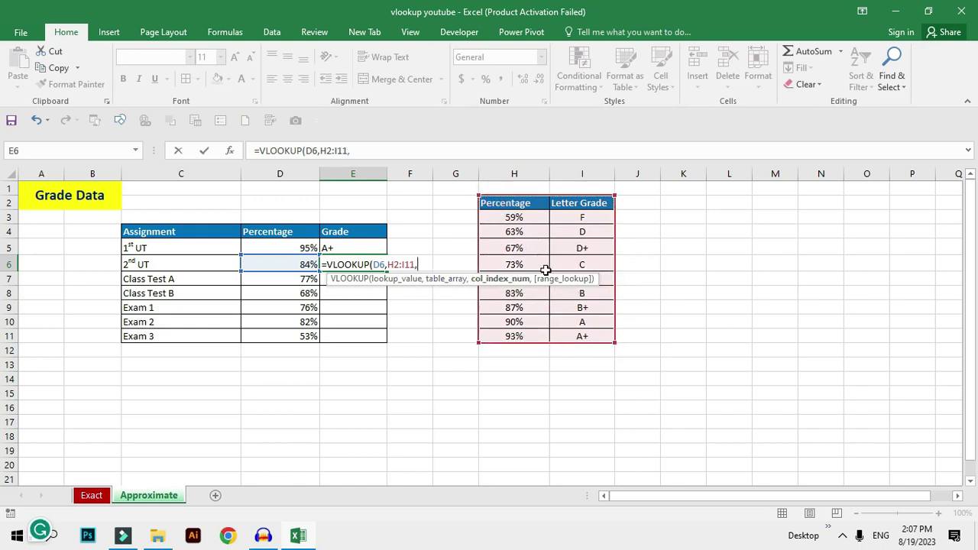
pyautogui.write('2')
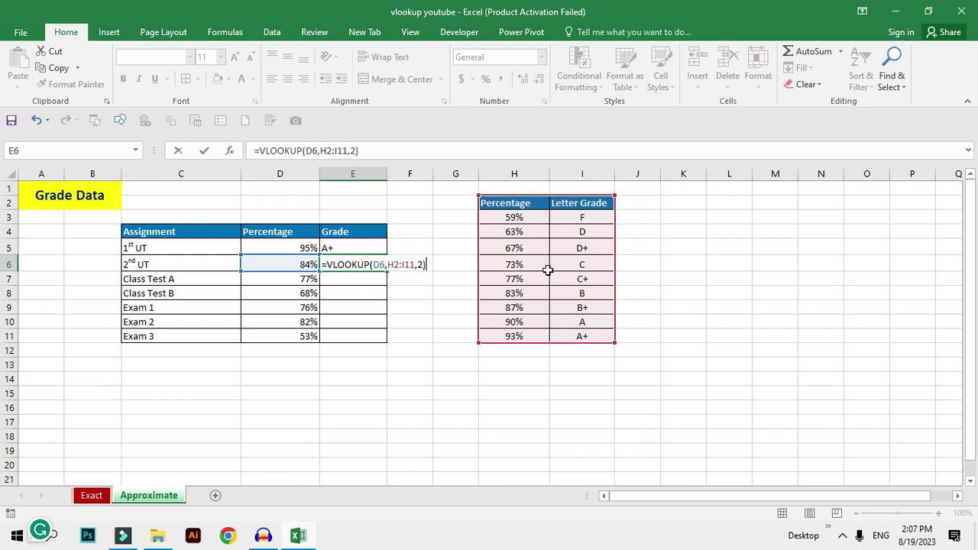
pyautogui.press('Return')
# Step: Compare the 84% score with the 83% B and 87% thresholds in the grade table
pyautogui.click(367, 260)
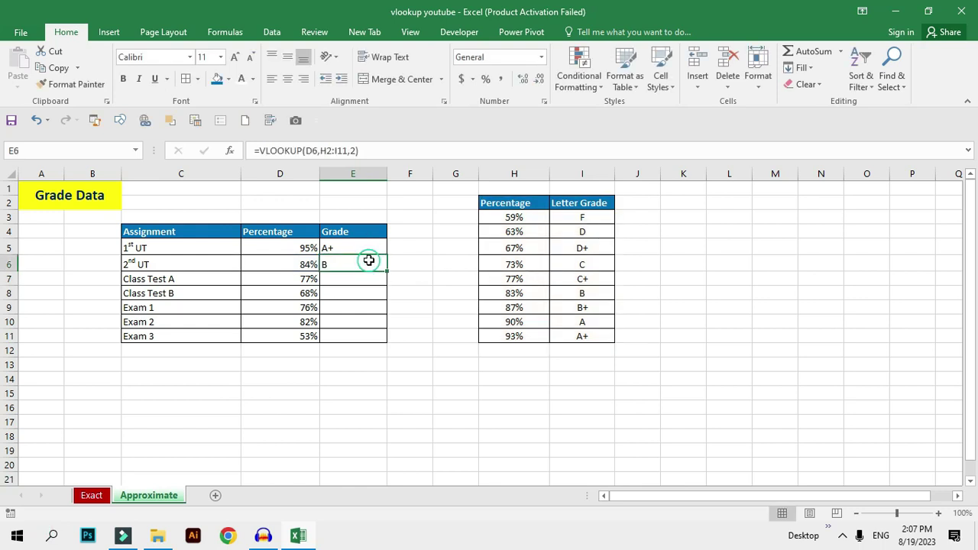
pyautogui.click(277, 264)
pyautogui.click(348, 264)
pyautogui.moveTo(506, 295)
pyautogui.mouseDown()
pyautogui.moveTo(567, 292)
pyautogui.moveTo(567, 308)
pyautogui.moveTo(519, 305)
pyautogui.mouseUp()
pyautogui.click(520, 292)
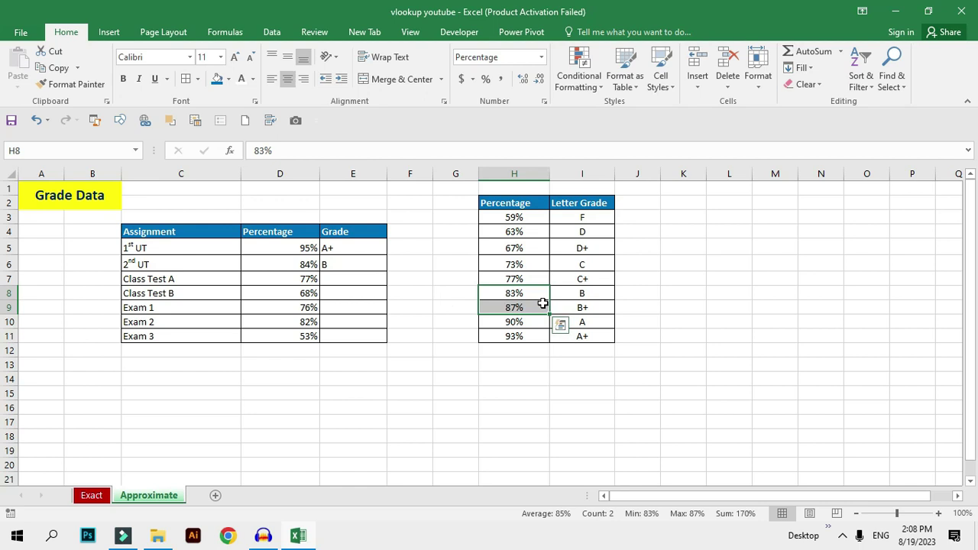
pyautogui.click(581, 294)
pyautogui.moveTo(504, 293); pyautogui.dragTo(574, 293)
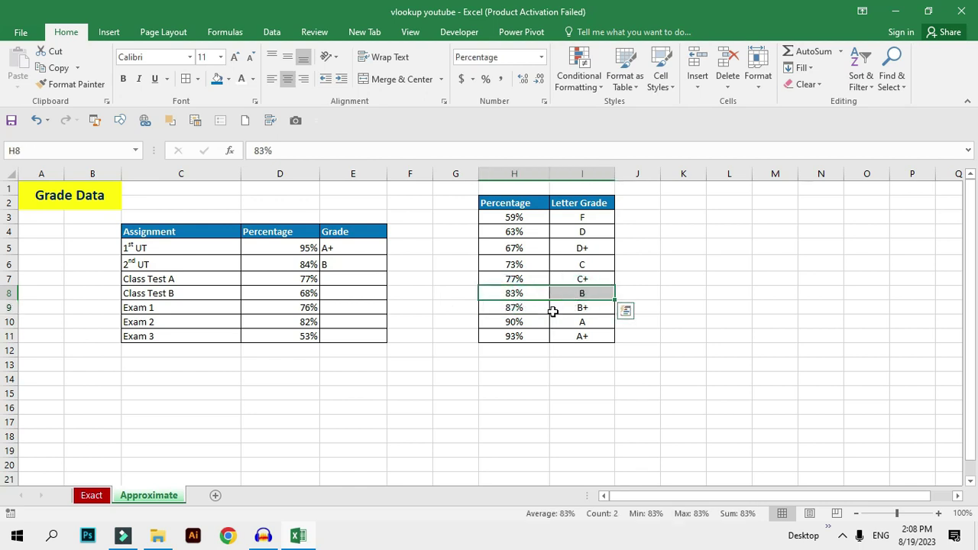
pyautogui.click(510, 307)
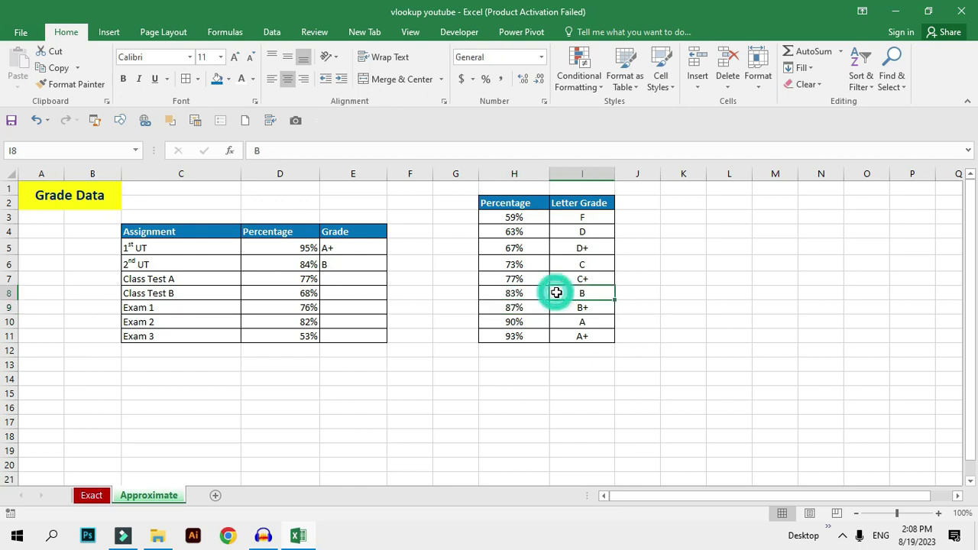
pyautogui.moveTo(514, 307); pyautogui.dragTo(560, 308)
pyautogui.click(529, 320)
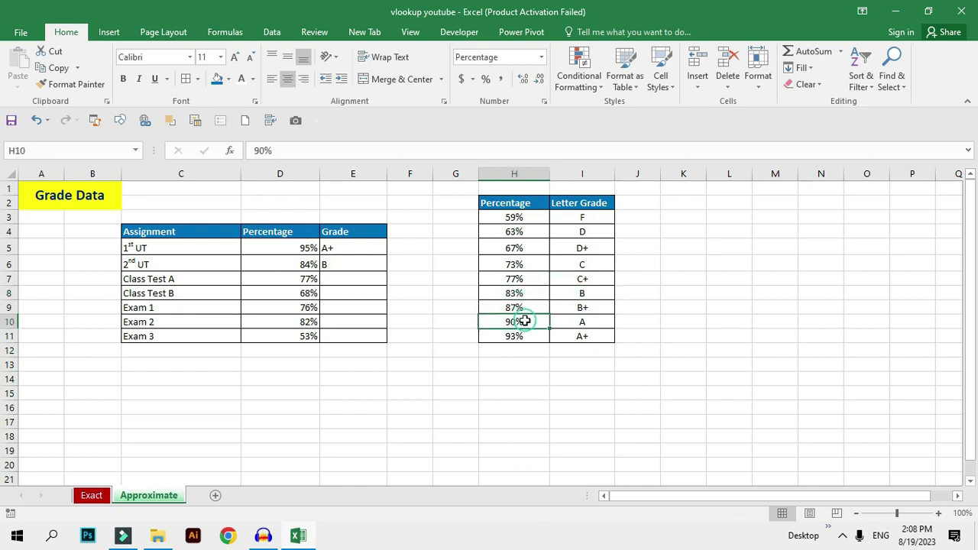
pyautogui.click(587, 308)
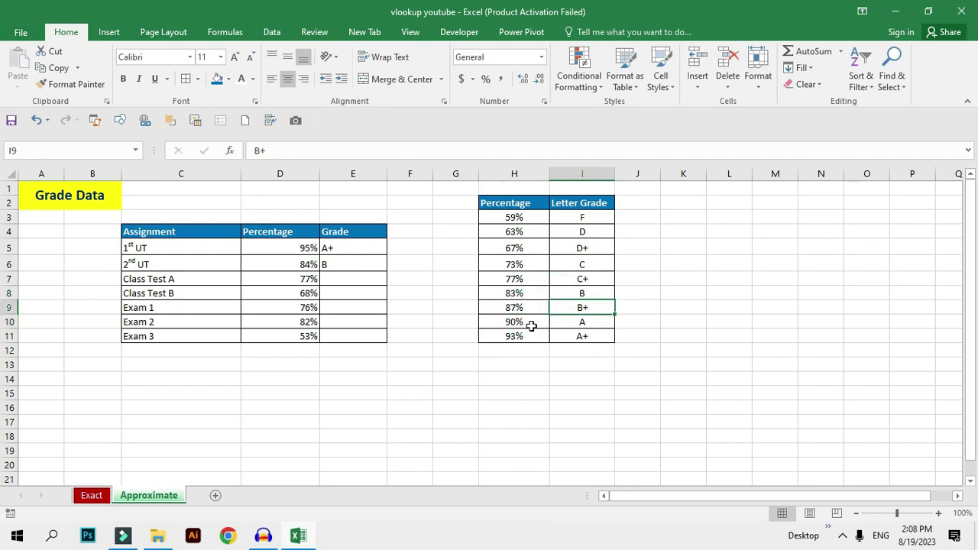
pyautogui.moveTo(529, 322); pyautogui.dragTo(586, 322)
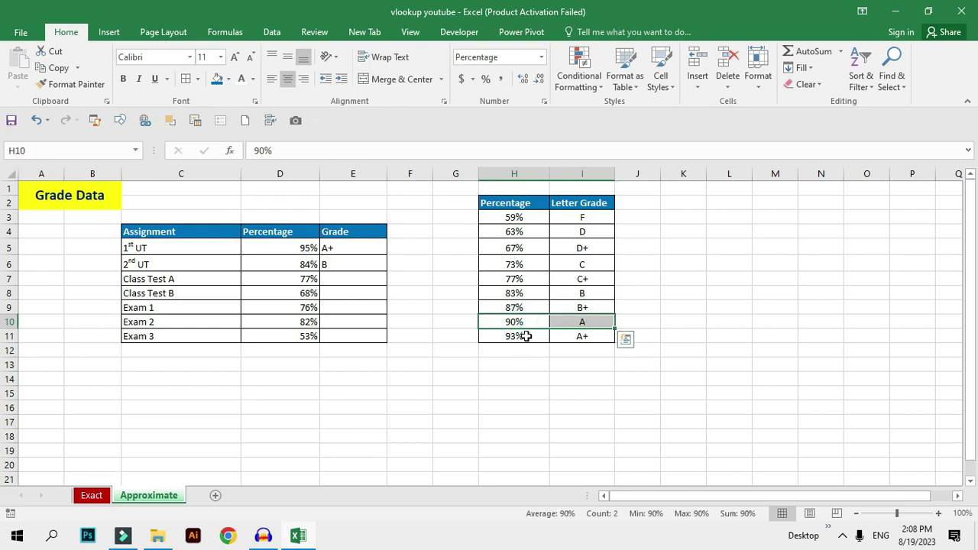
pyautogui.click(584, 321)
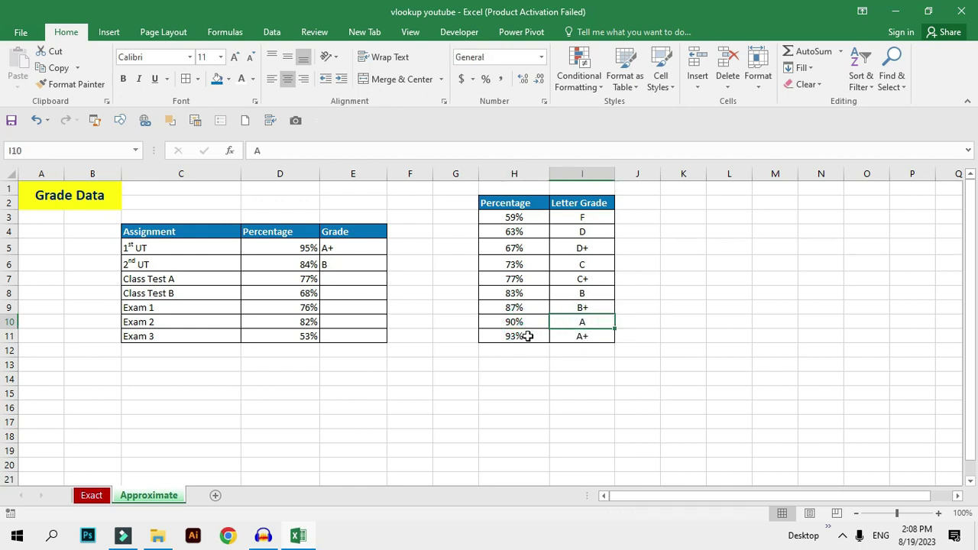
pyautogui.moveTo(527, 336); pyautogui.dragTo(567, 337)
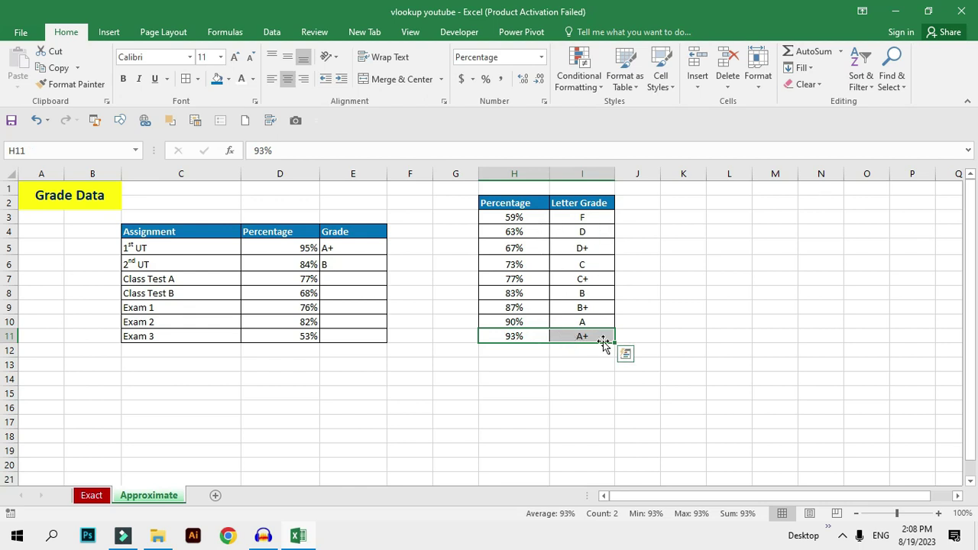
pyautogui.click(302, 249)
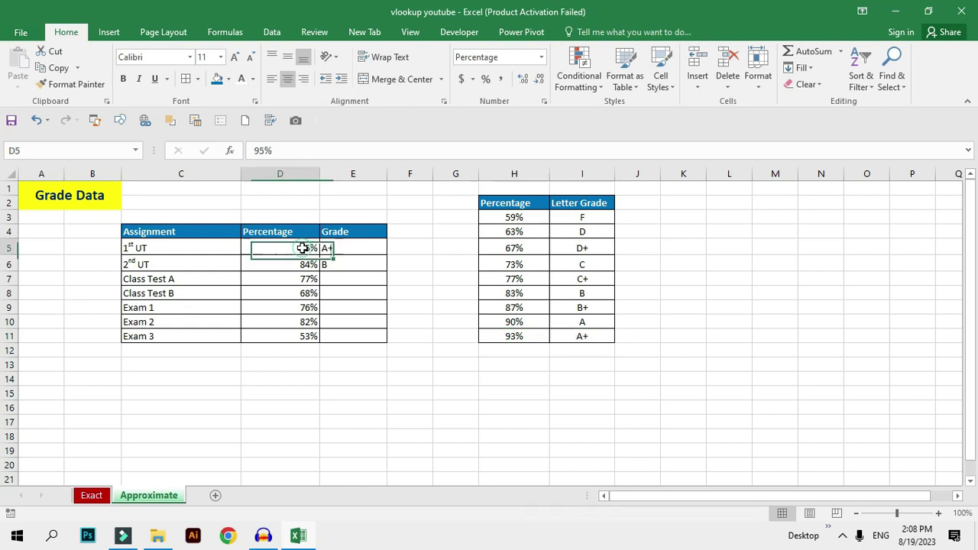
pyautogui.click(511, 219)
pyautogui.click(308, 337)
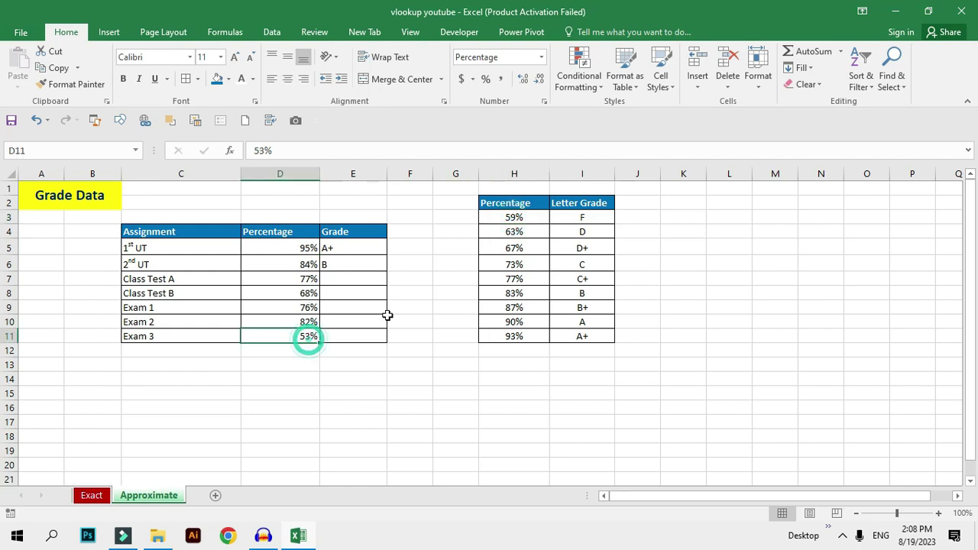
# Step: Fill the grade formula down to E11 and inspect the shifted table ranges in E6 and E7
pyautogui.moveTo(356, 247); pyautogui.dragTo(388, 338)
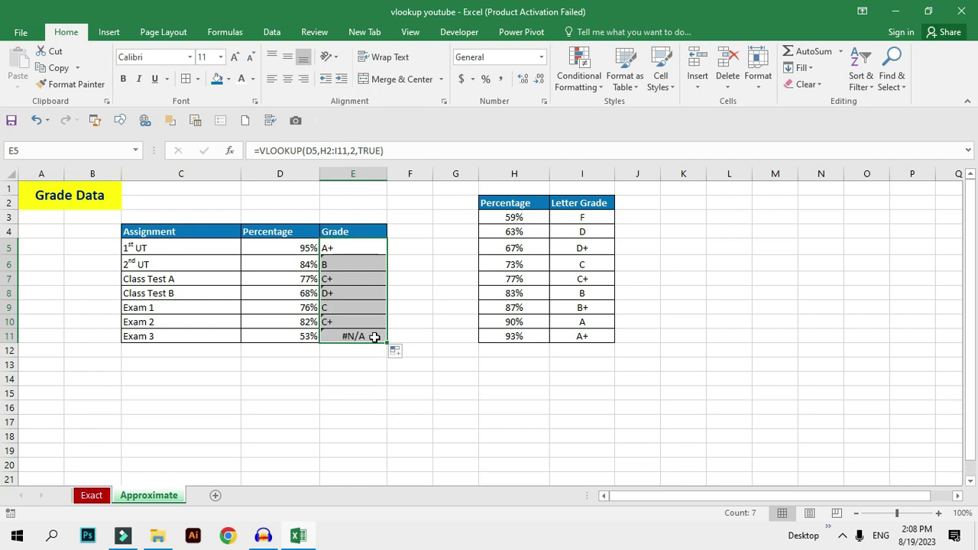
pyautogui.hotkey('ctrl', 'Down')
pyautogui.hotkey('ctrl', 'Up')
pyautogui.doubleClick(346, 259)
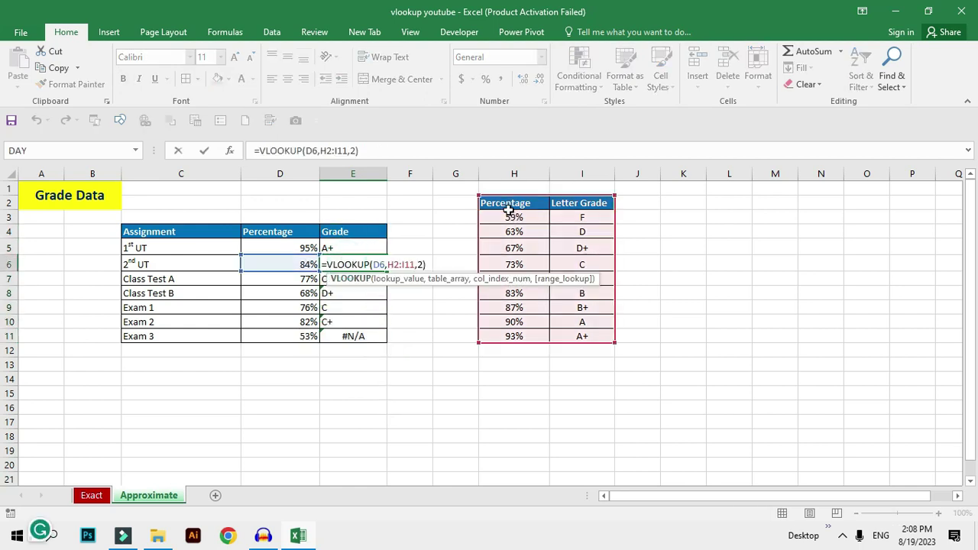
pyautogui.press('Return')
pyautogui.doubleClick(333, 275)
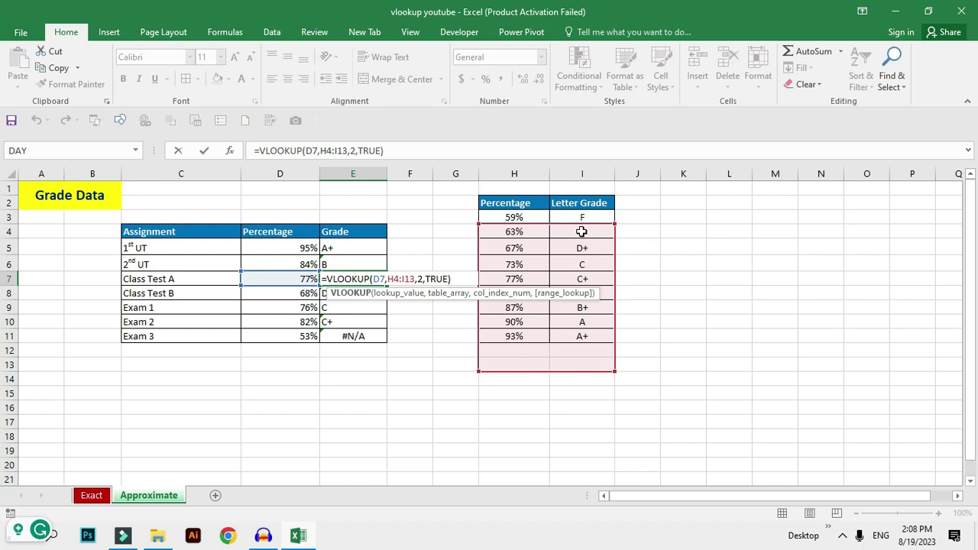
pyautogui.press('Escape')
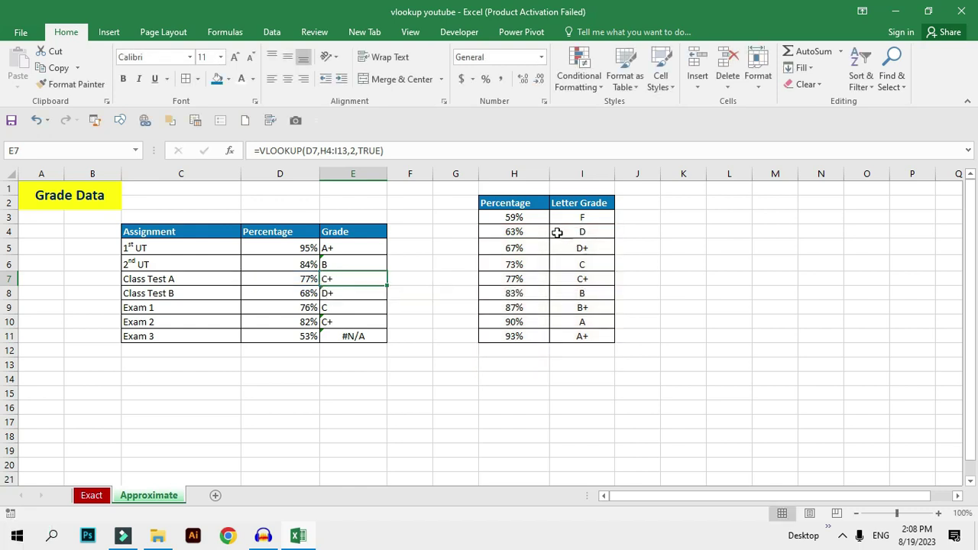
pyautogui.doubleClick(347, 247)
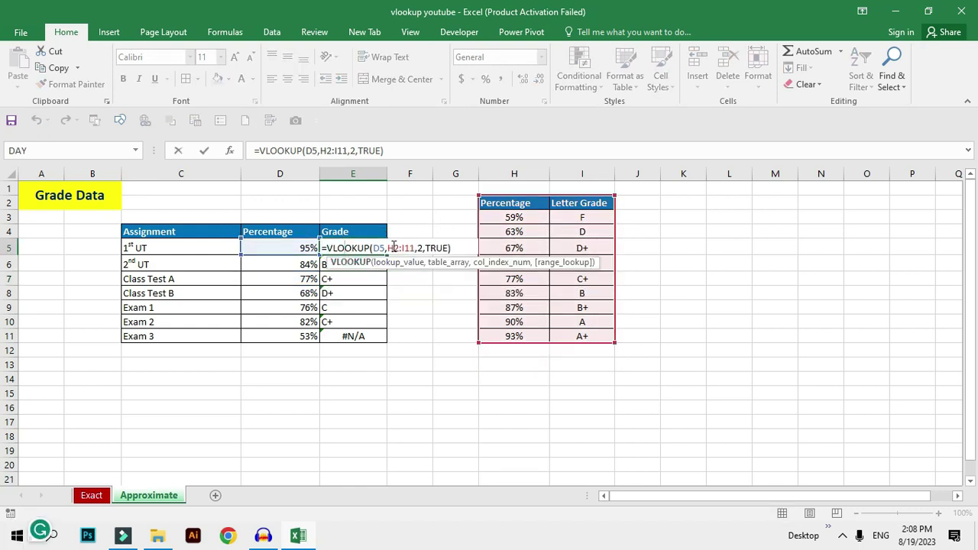
# Step: Lock E5's grade table range to $H$2:$I$11 and fill it down to E11
pyautogui.moveTo(387, 248); pyautogui.dragTo(411, 247)
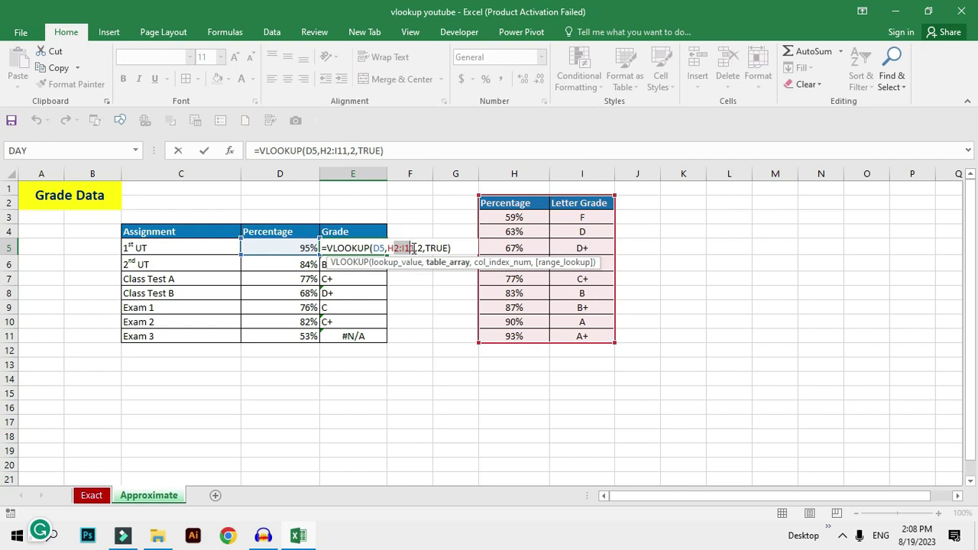
pyautogui.press('F4')
pyautogui.hotkey('ctrl', 'Return')
pyautogui.moveTo(383, 256); pyautogui.dragTo(386, 343)
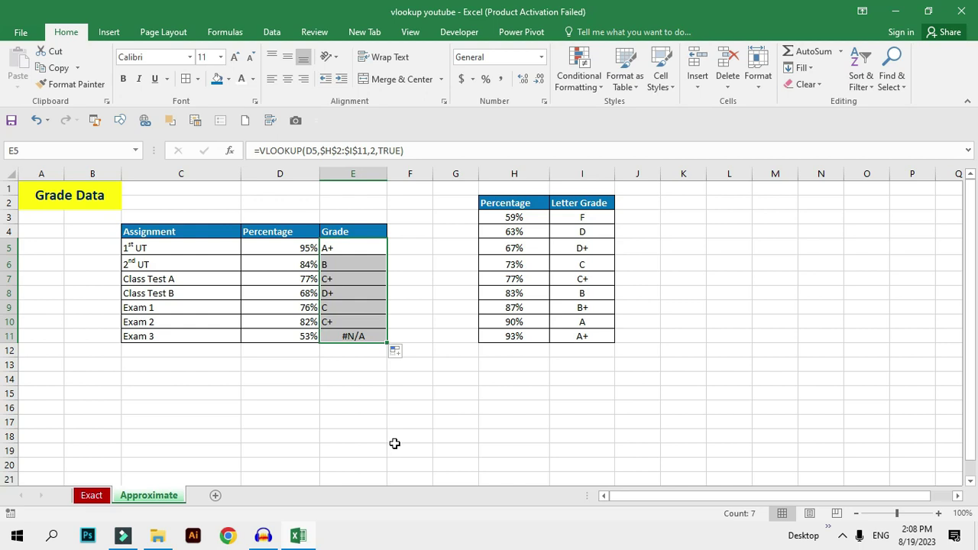
# Step: Inspect Exam 3's formula and its 53% score, which still returns #N/A
pyautogui.click(356, 336)
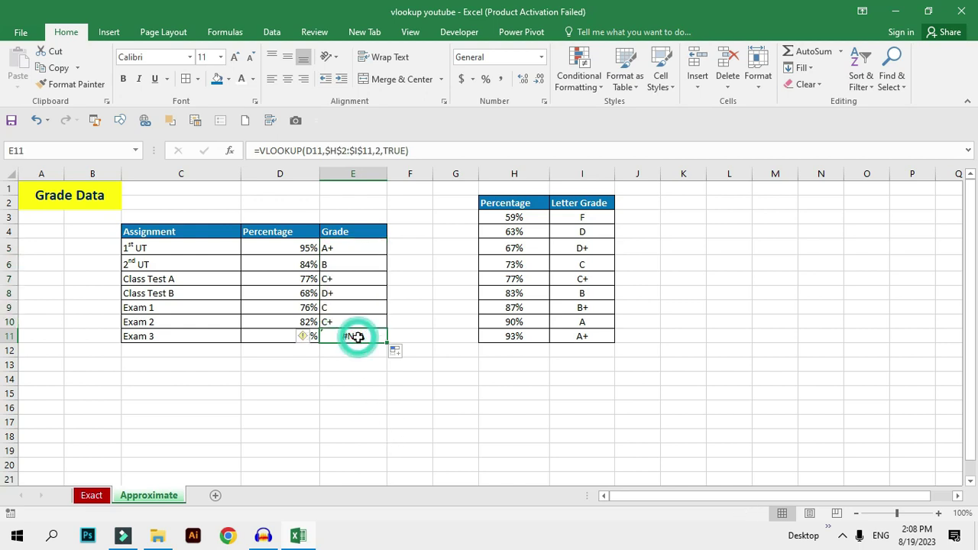
pyautogui.doubleClick(357, 336)
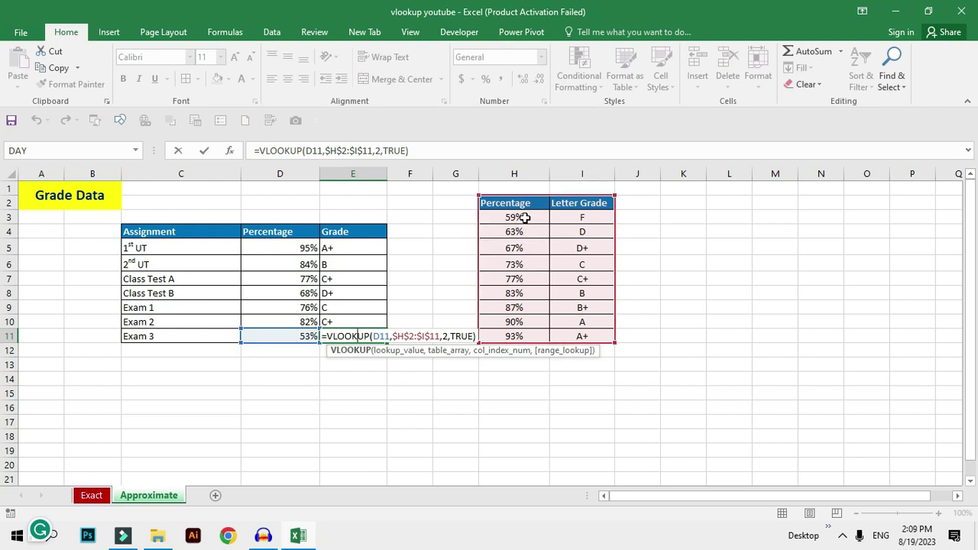
pyautogui.press('Return')
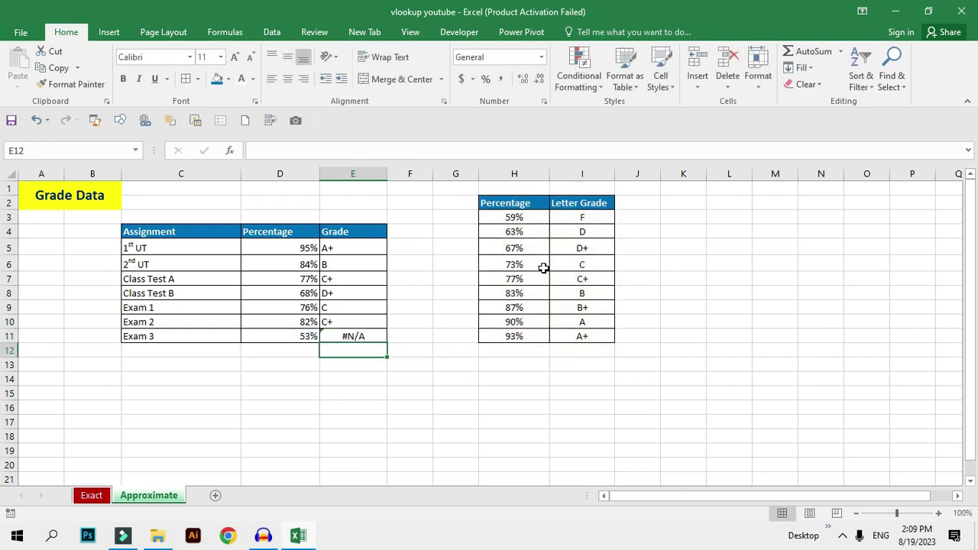
pyautogui.click(307, 341)
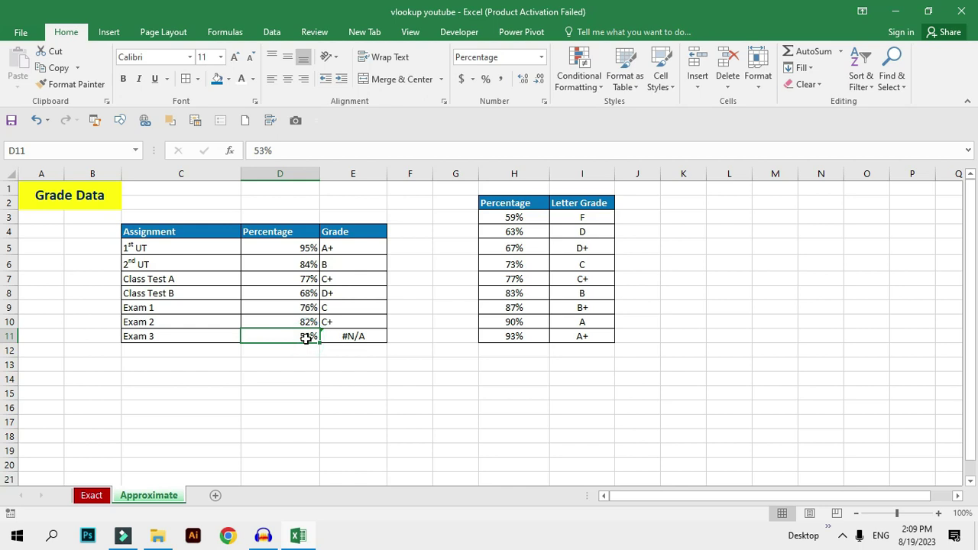
# Step: Enter 60 as Exam 3's score in D11, so its grade becomes F
pyautogui.write('60')
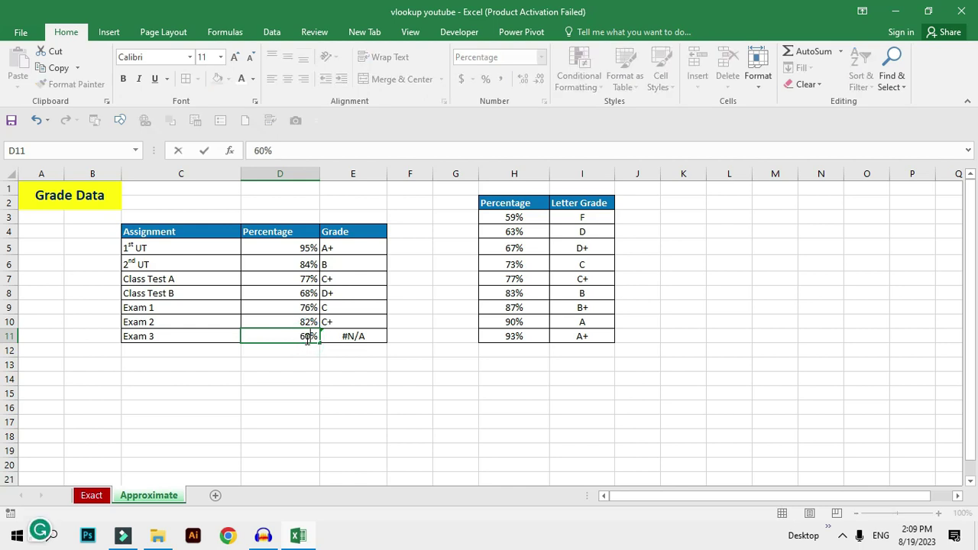
pyautogui.press('Return')
pyautogui.click(598, 217)
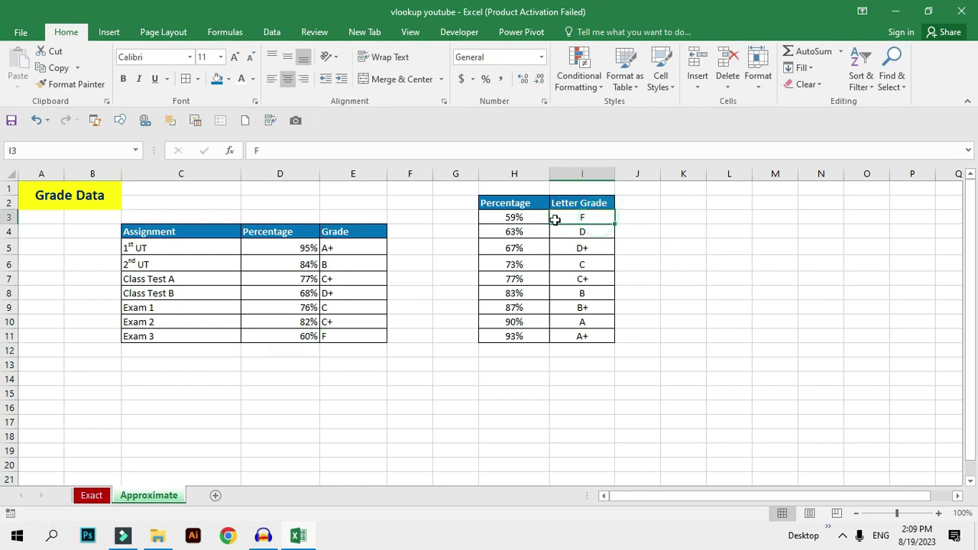
# Step: Highlight the 59% F row of the grade table, then select grades E5:E11
pyautogui.click(526, 218)
pyautogui.moveTo(527, 217); pyautogui.dragTo(585, 221)
pyautogui.click(582, 226)
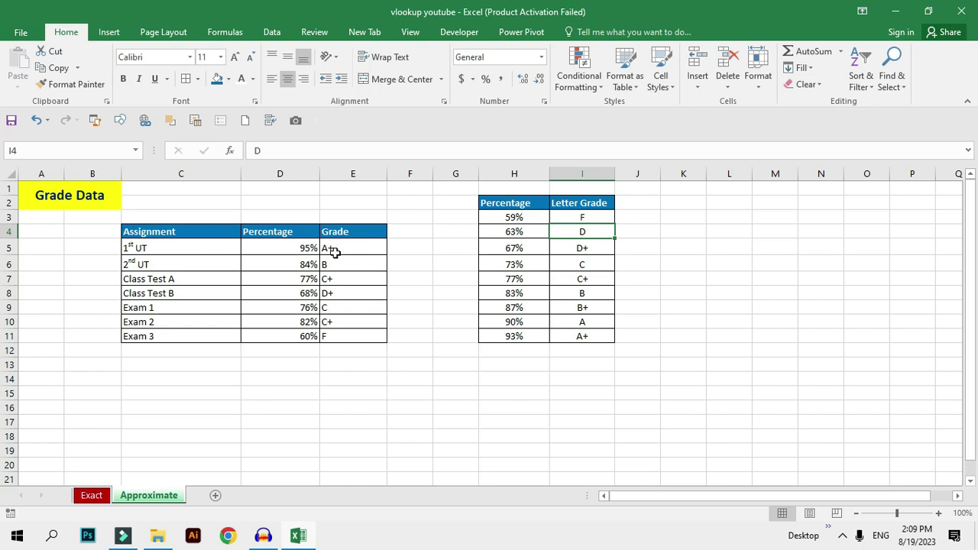
pyautogui.moveTo(334, 253); pyautogui.dragTo(333, 329)
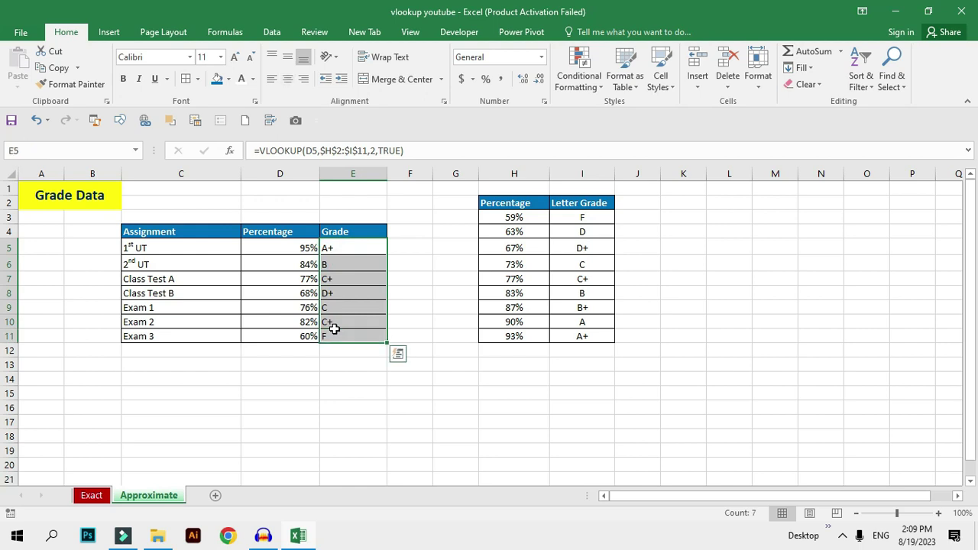
# Step: Replace TRUE with 0 in E5's VLOOKUP to force exact match, returning #N/A for 95%
pyautogui.doubleClick(371, 255)
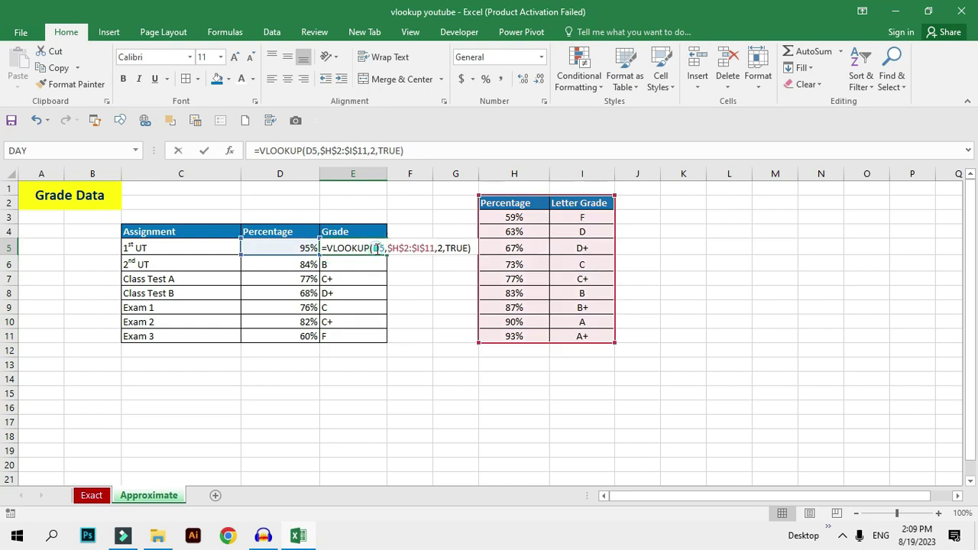
pyautogui.doubleClick(456, 249)
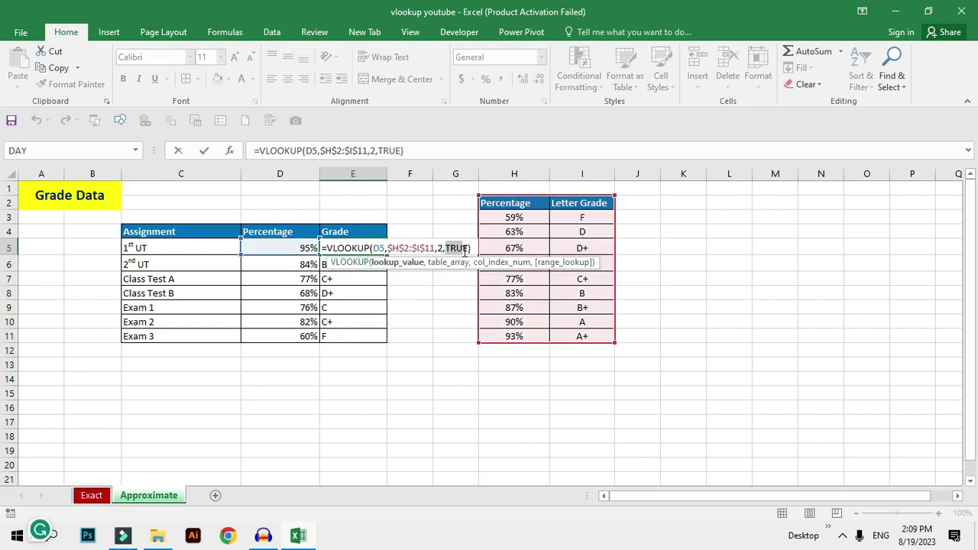
pyautogui.write('0')
pyautogui.press('Return')
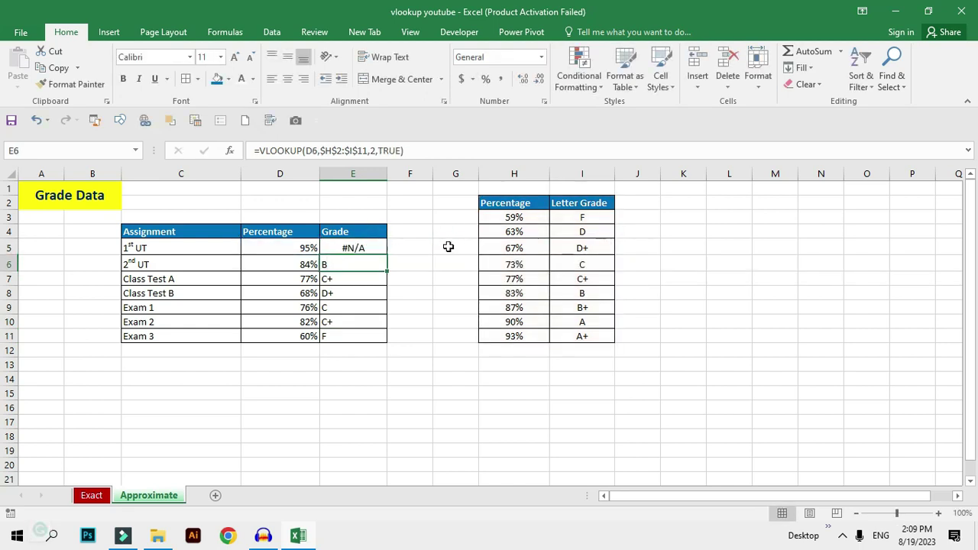
pyautogui.doubleClick(380, 247)
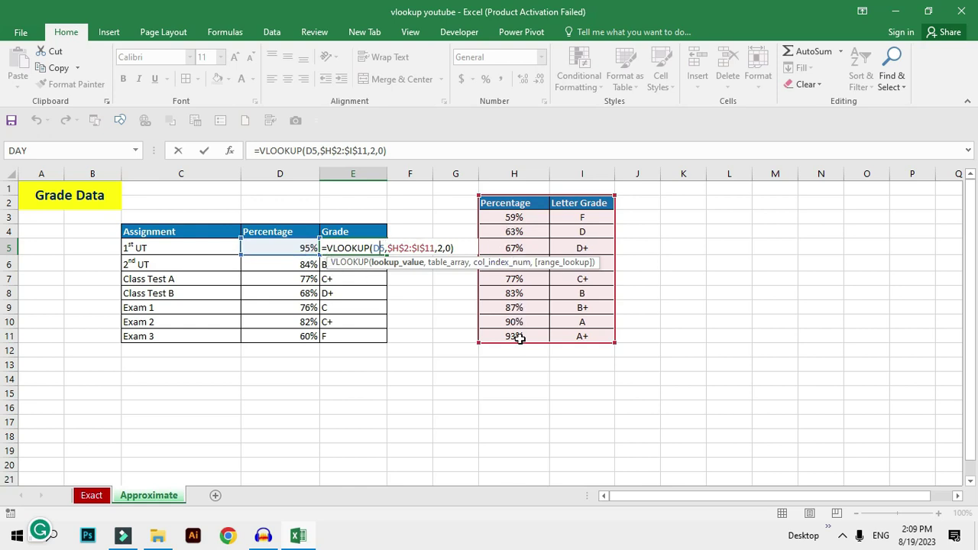
pyautogui.click(518, 339)
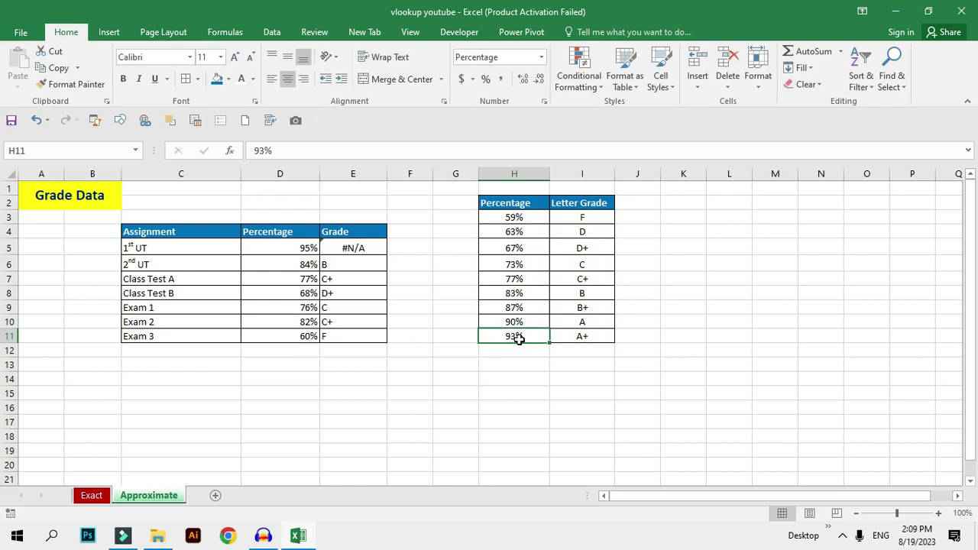
pyautogui.write('95')
pyautogui.press('Return')
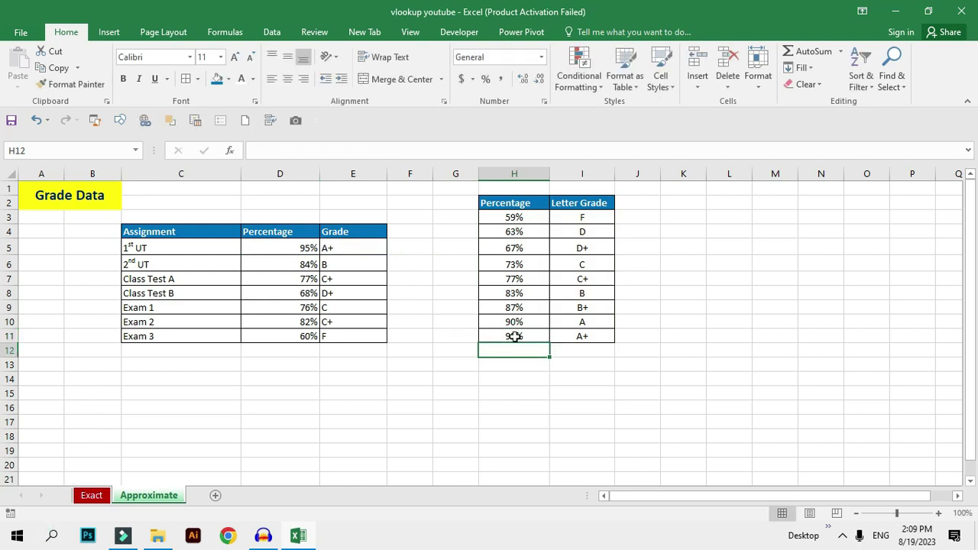
pyautogui.click(537, 337)
pyautogui.doubleClick(537, 336)
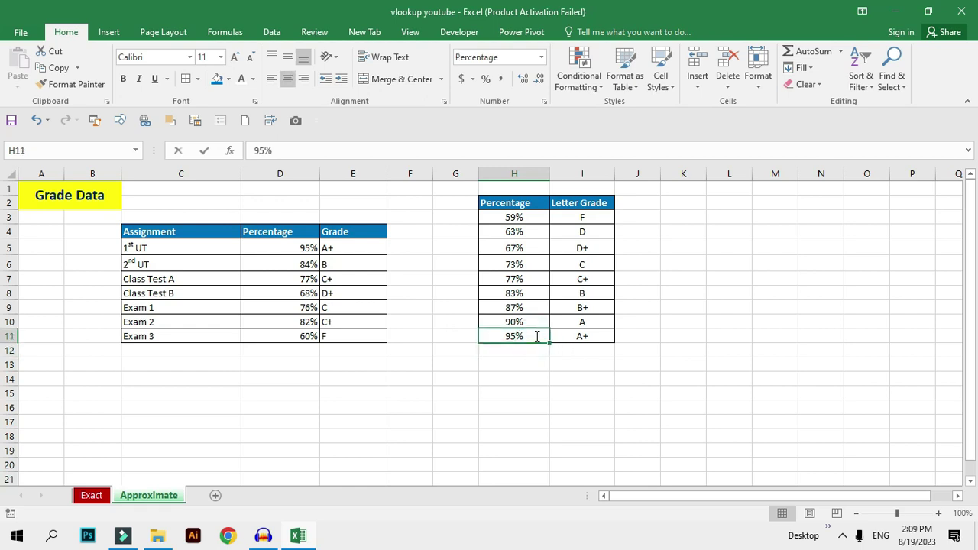
pyautogui.press('Left')
pyautogui.press('BackSpace')
pyautogui.write('3')
pyautogui.press('Return')
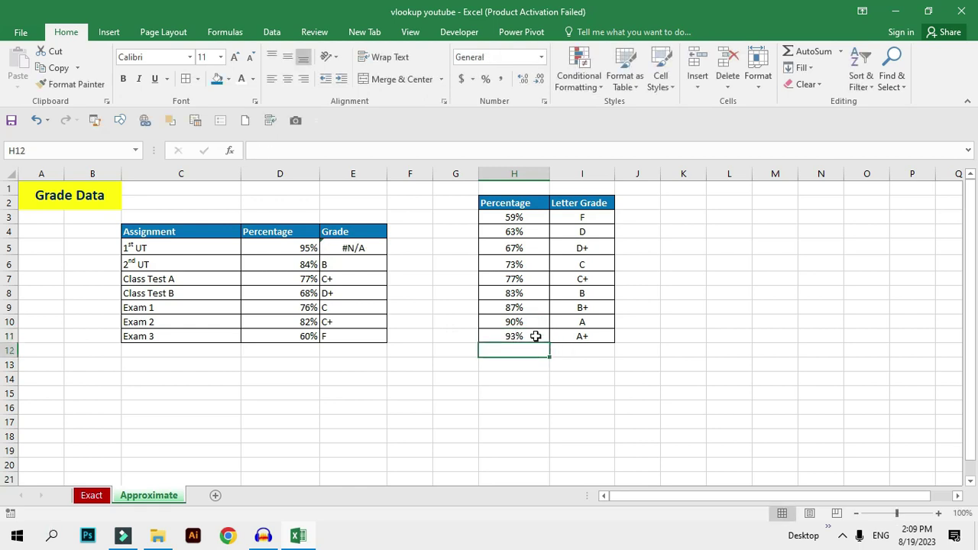